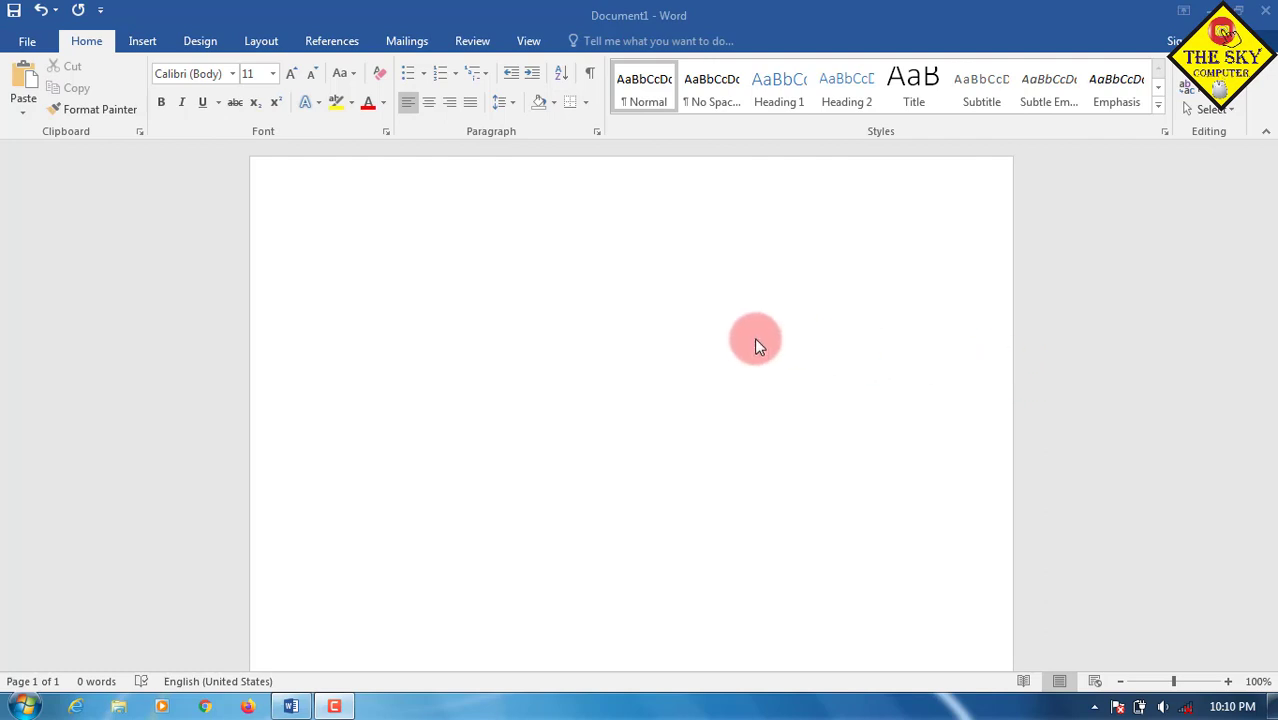
# Generate sample paragraphs with =rand(5,6) and scroll through the resulting text.
pyautogui.click(577, 304)
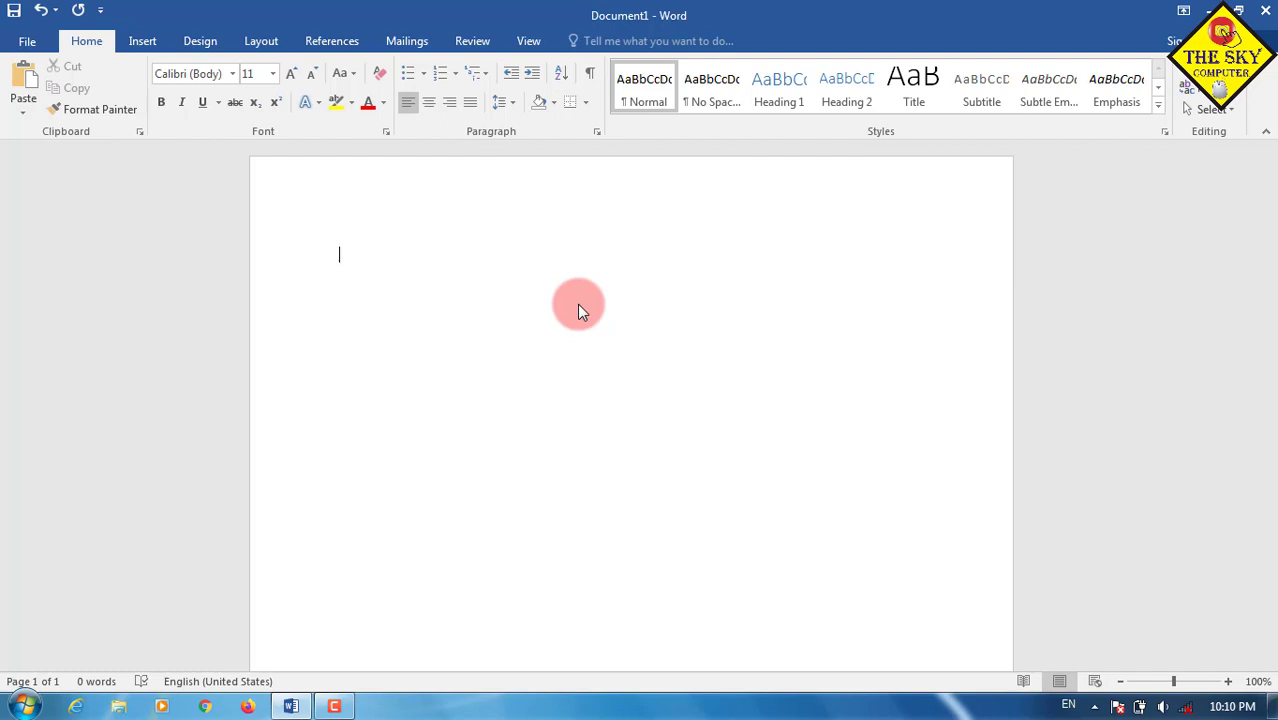
pyautogui.write('=')
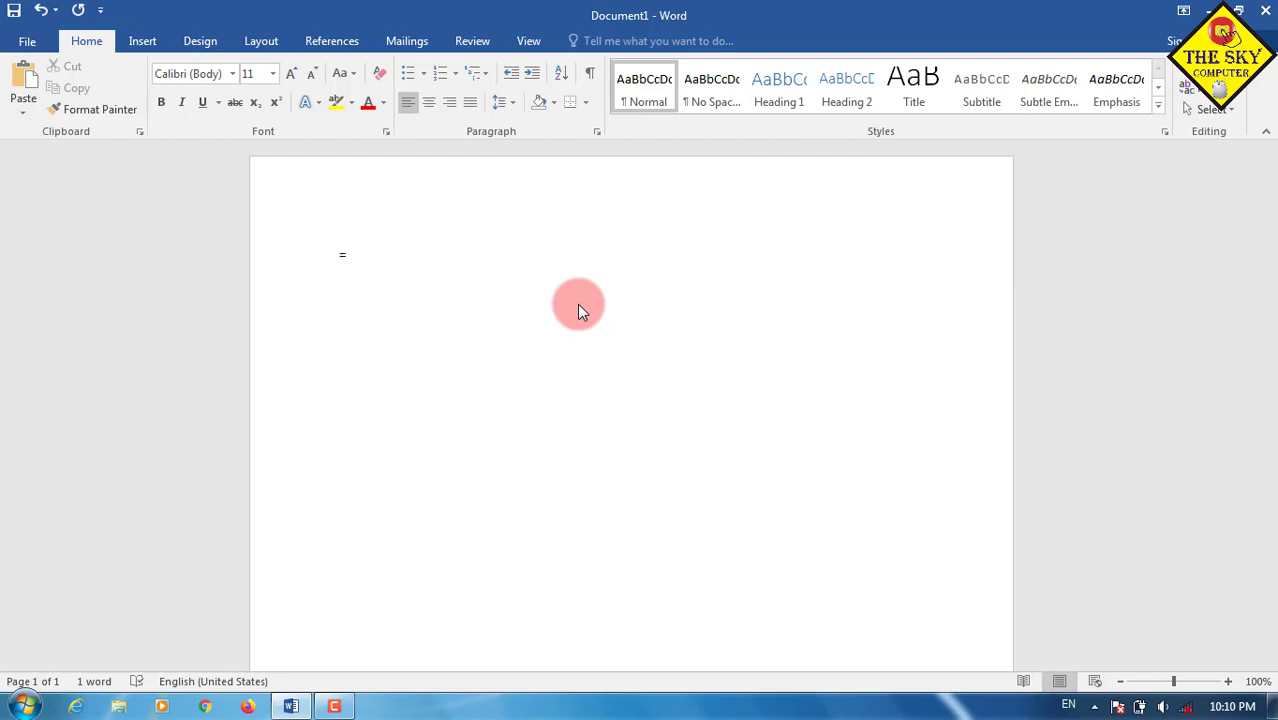
pyautogui.write('ra')
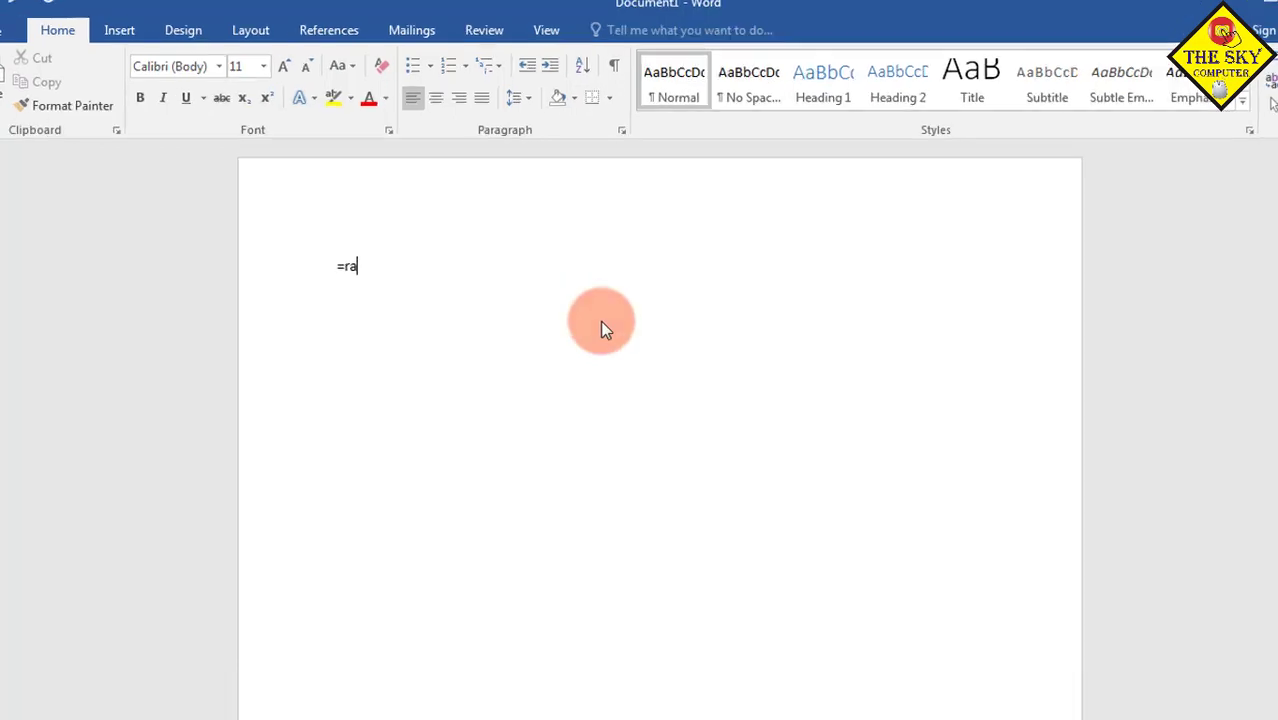
pyautogui.write('nd')
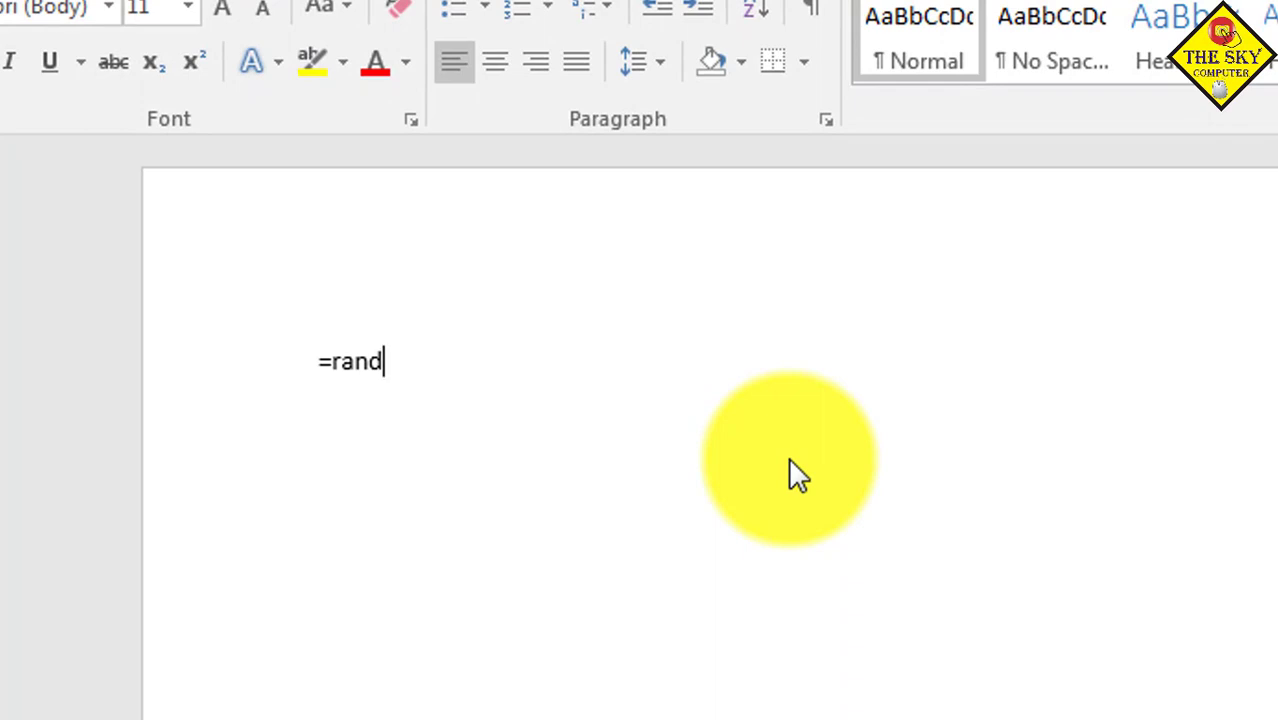
pyautogui.write('(')
pyautogui.write('5,')
pyautogui.write('6')
pyautogui.write(')')
pyautogui.press('Return')
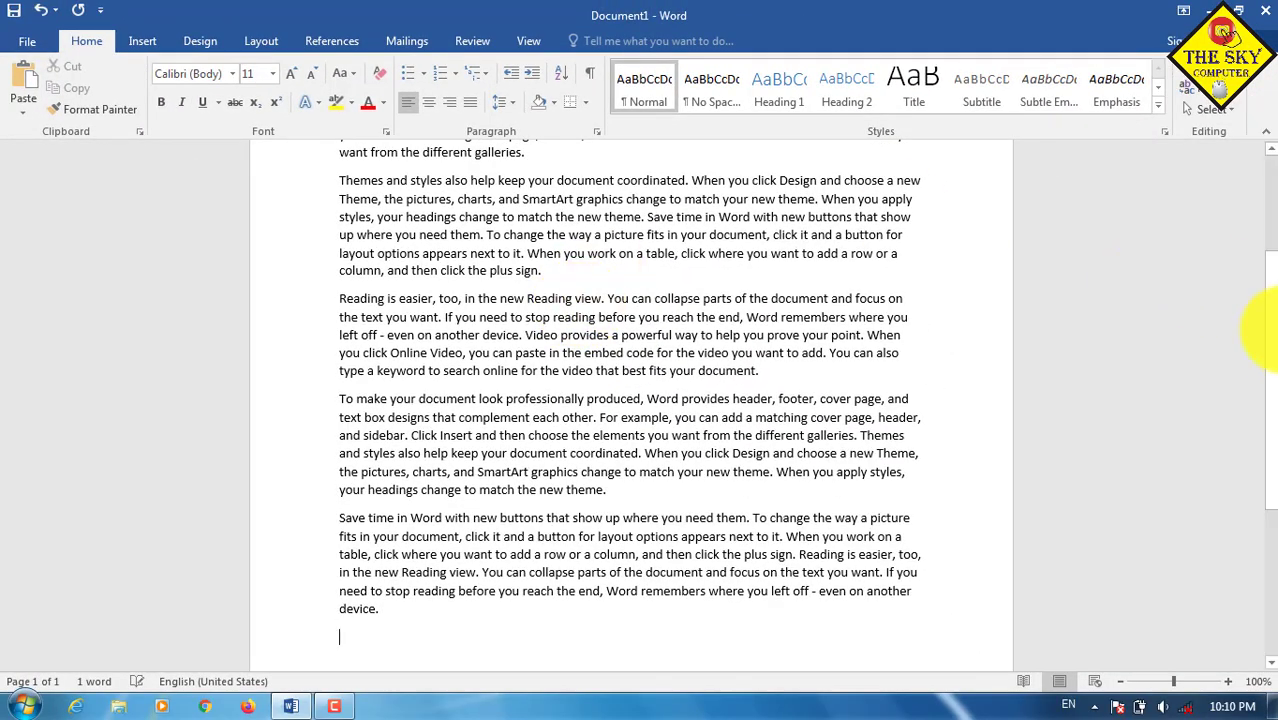
pyautogui.scroll(3, 1274, 307)
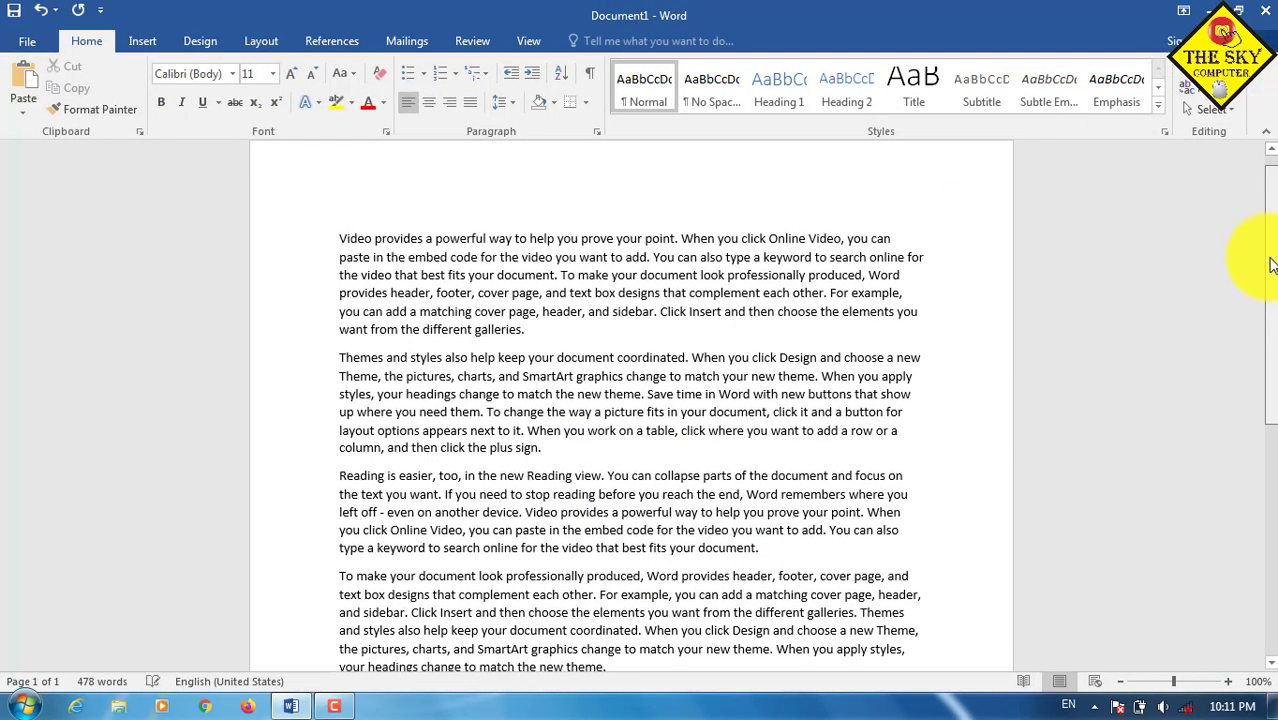
pyautogui.scroll(-1, 1274, 296)
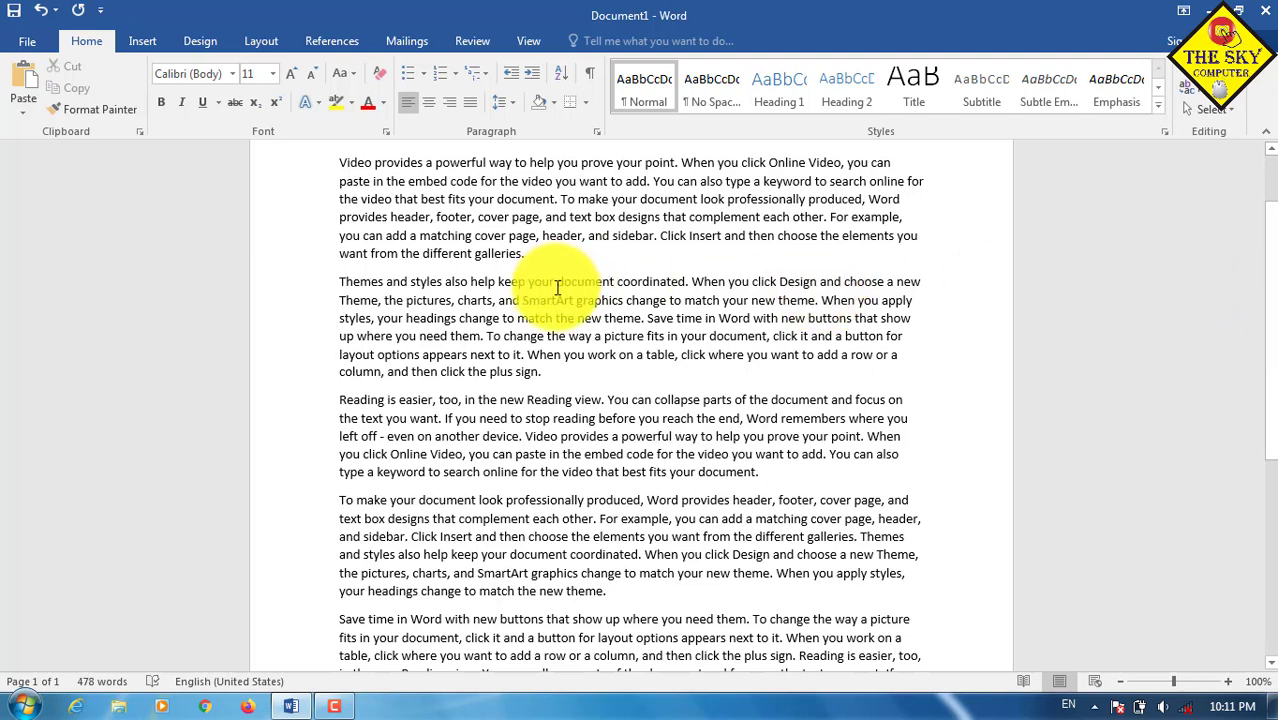
# Delete all text, regenerate two paragraphs with =rand(2,5), then delete everything again.
pyautogui.hotkey('ctrl', 'a')
pyautogui.press('Delete')
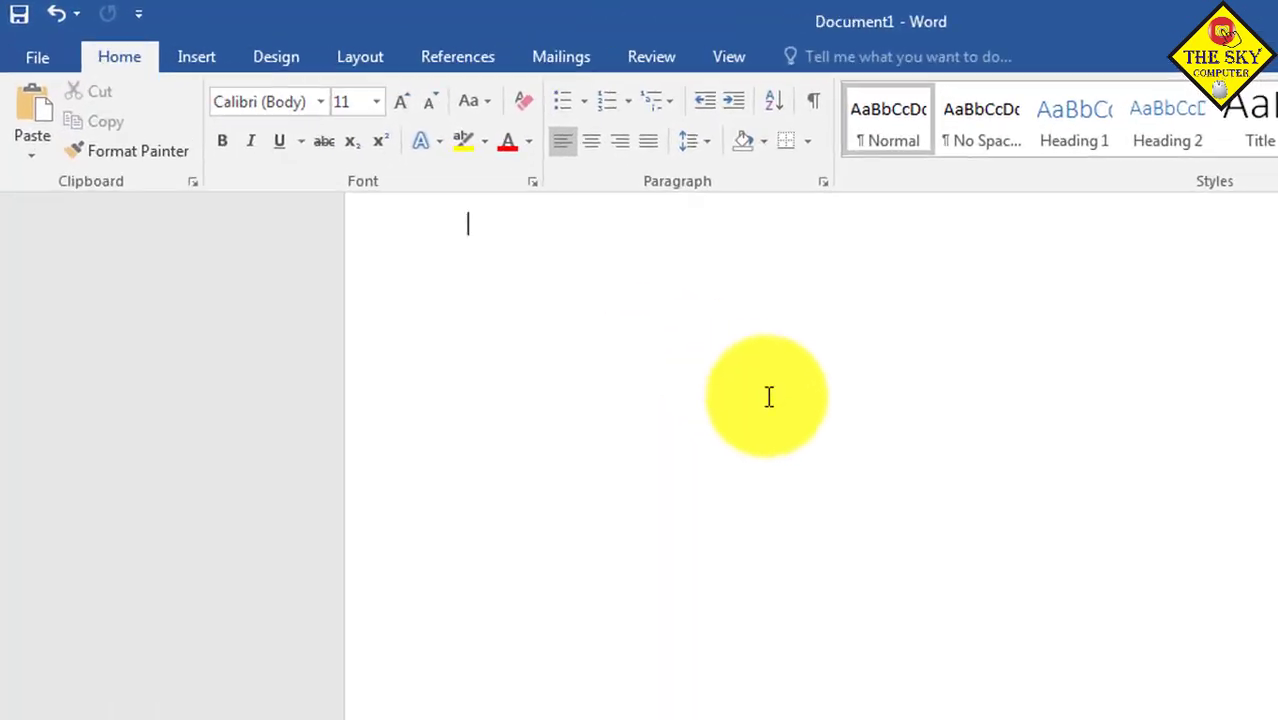
pyautogui.write('=')
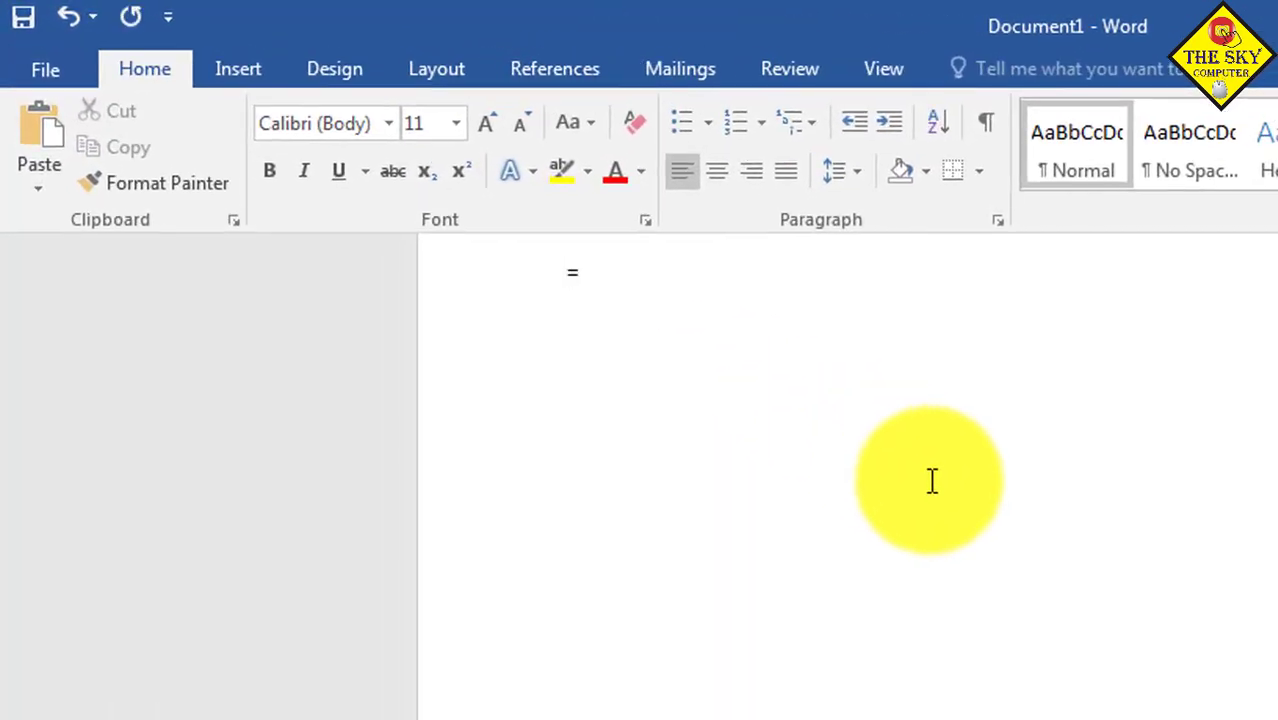
pyautogui.write('ran')
pyautogui.write('d(')
pyautogui.write('2')
pyautogui.write(',5')
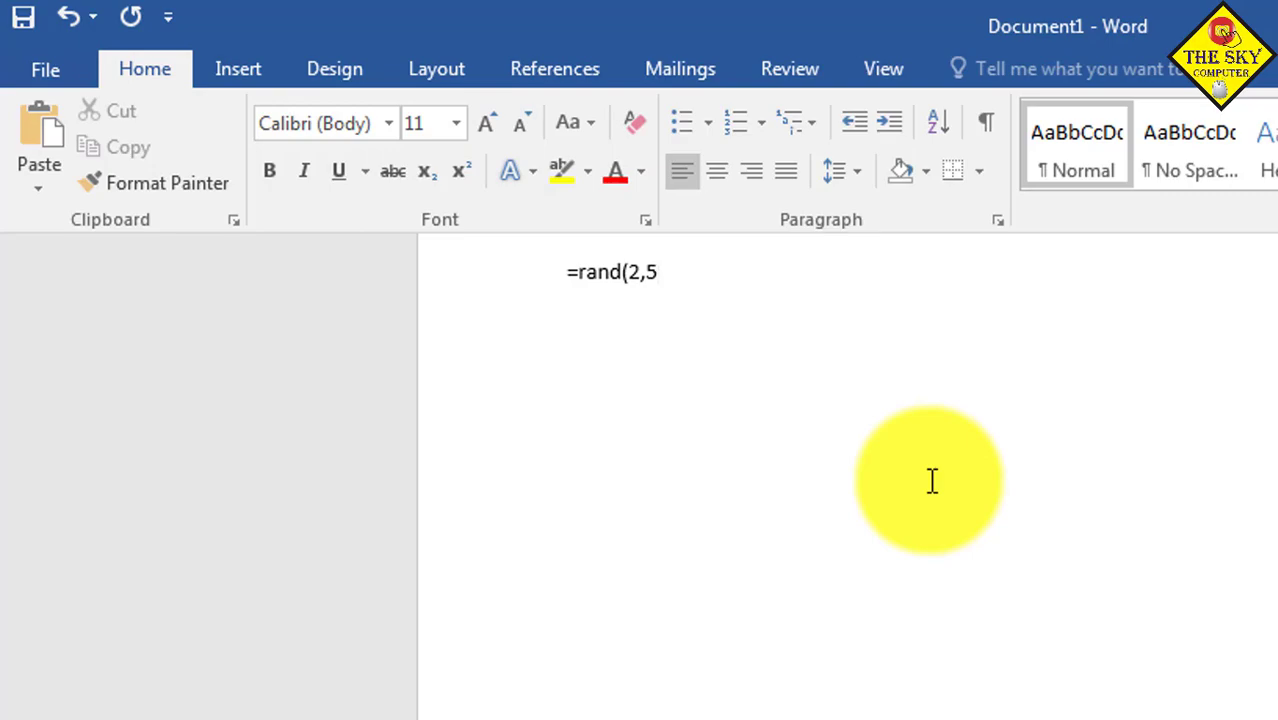
pyautogui.write(')')
pyautogui.press('Return')
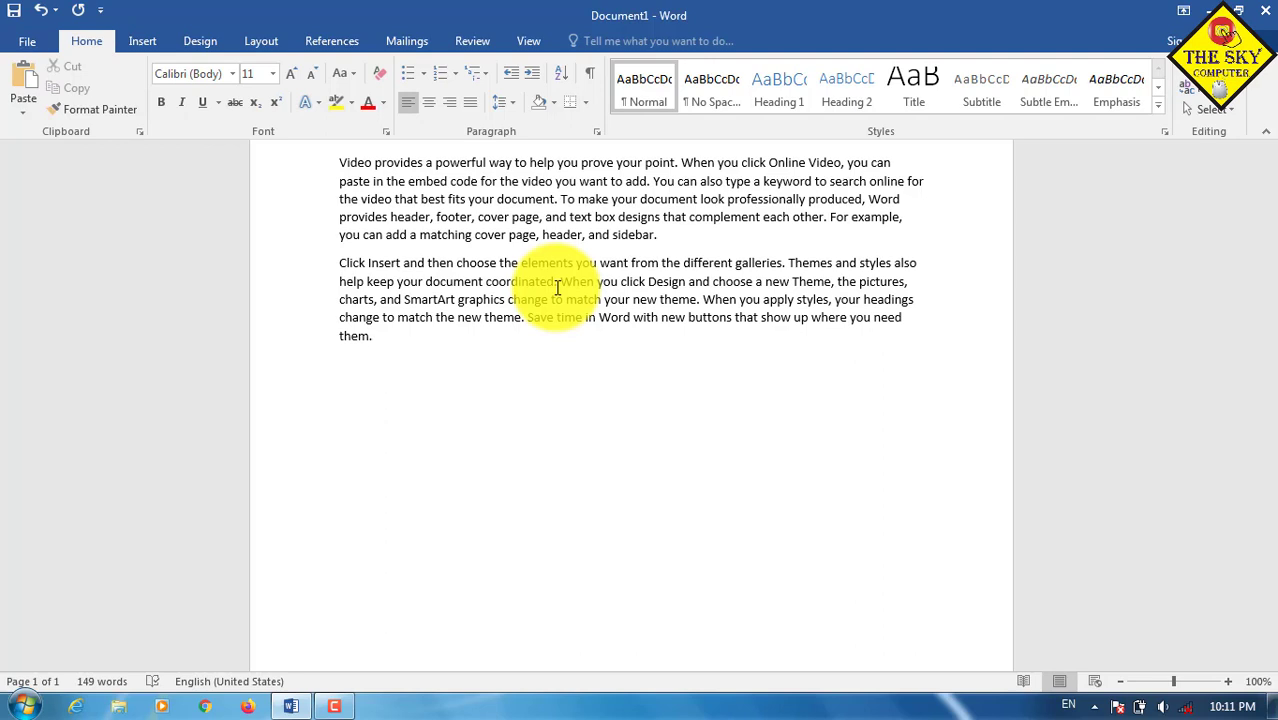
pyautogui.hotkey('ctrl', 'a')
pyautogui.press('Delete')
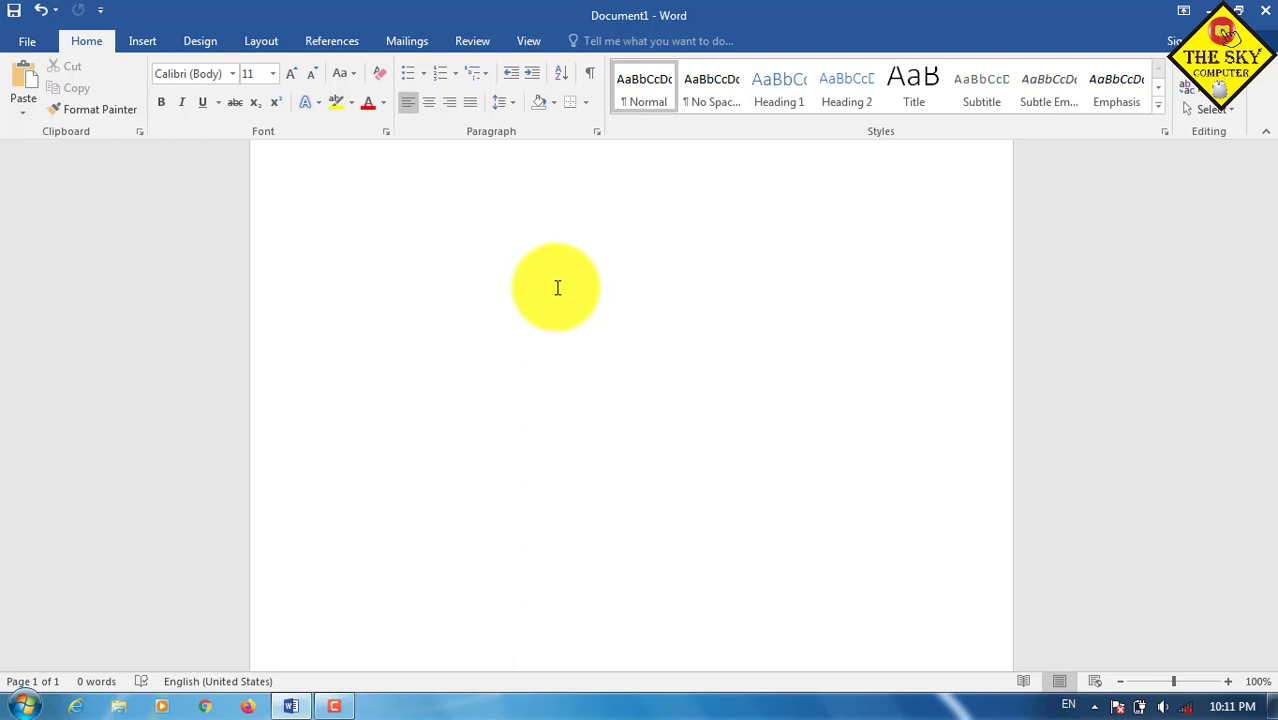
# Restore the two deleted paragraphs with undo and set the zoom to 40%.
pyautogui.write('=')
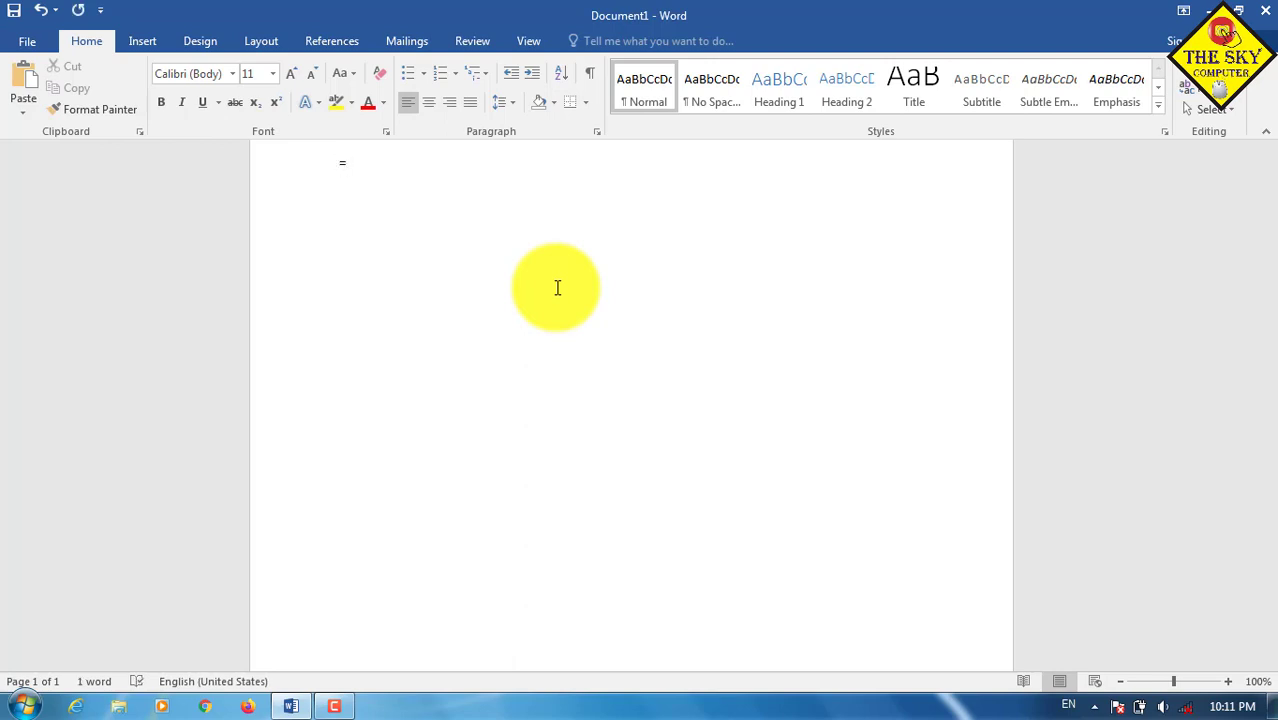
pyautogui.write('==')
pyautogui.press('BackSpace')
pyautogui.press('BackSpace')
pyautogui.press('BackSpace')
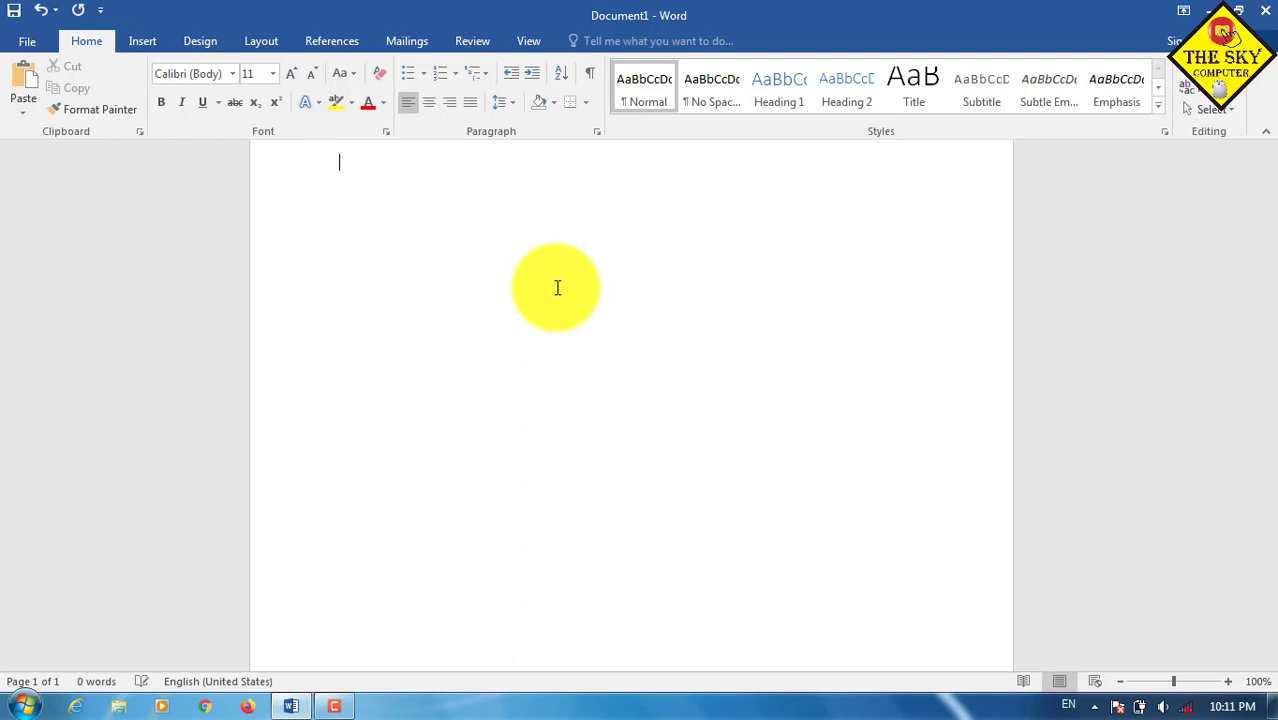
pyautogui.hotkey('ctrl', 'z')
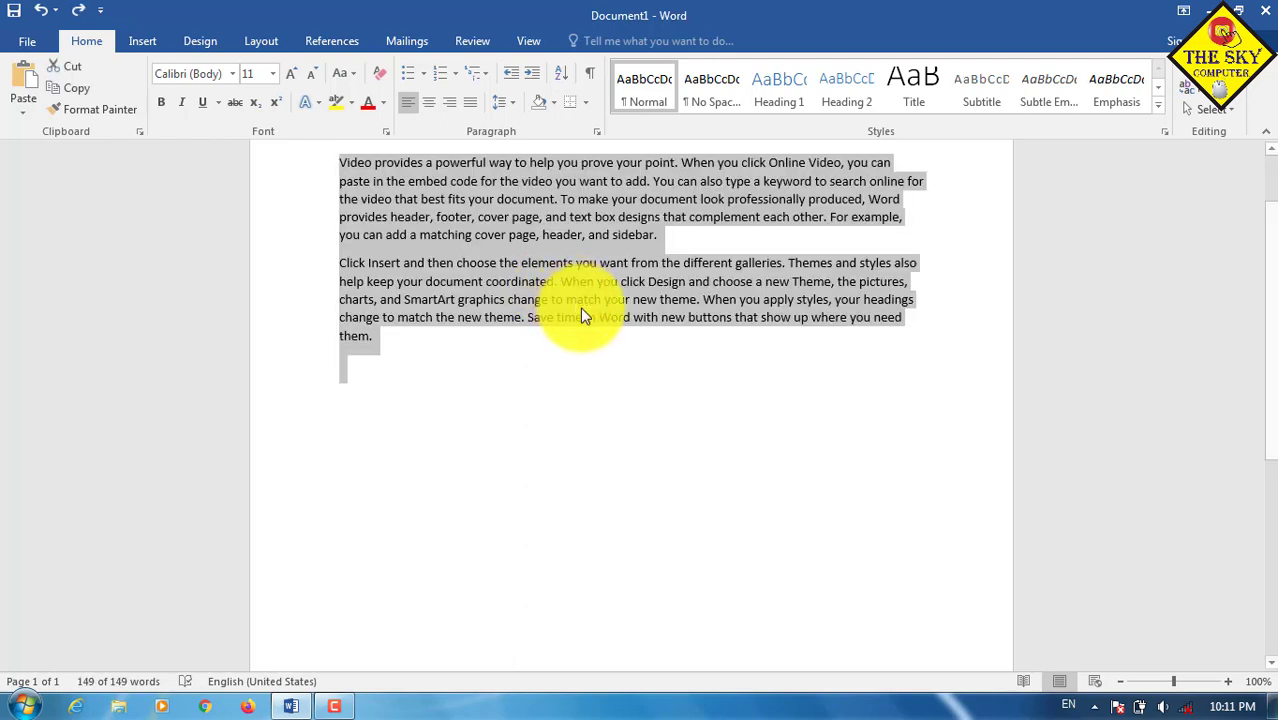
pyautogui.click(585, 345)
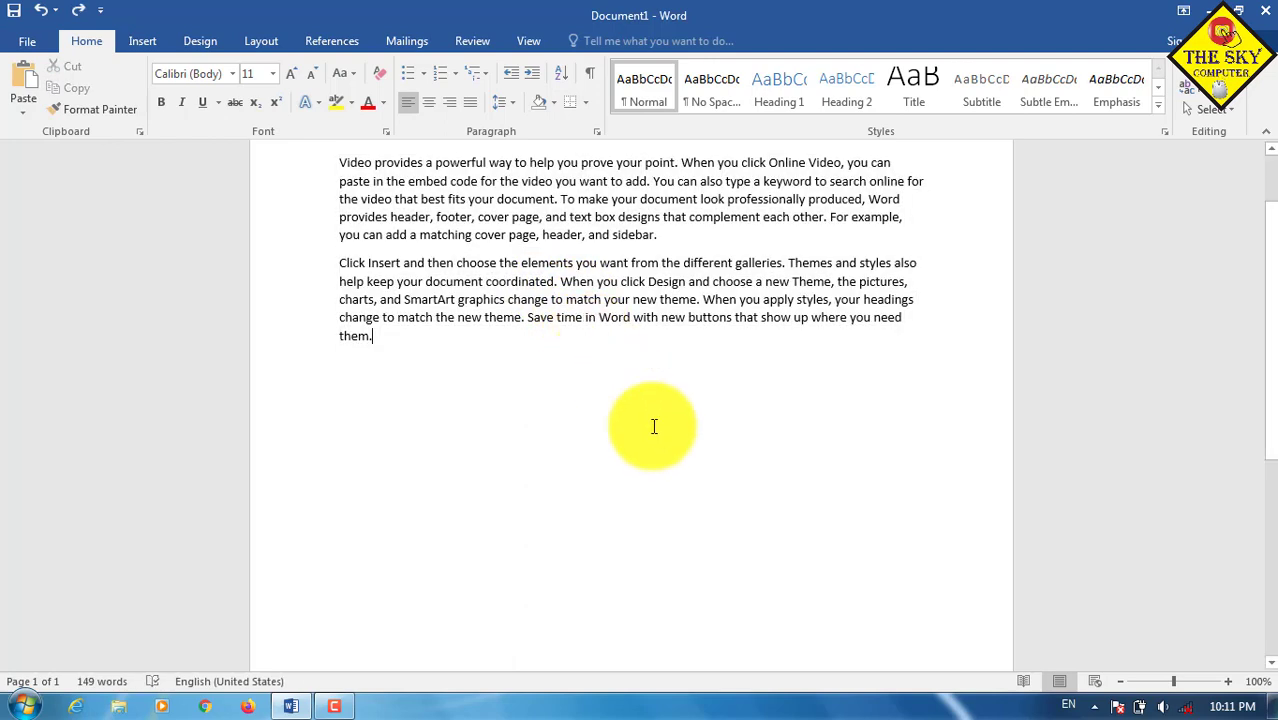
pyautogui.click(1122, 683)
pyautogui.click(1122, 683)
pyautogui.click(1124, 684)
pyautogui.click(1124, 684)
pyautogui.click(1124, 684)
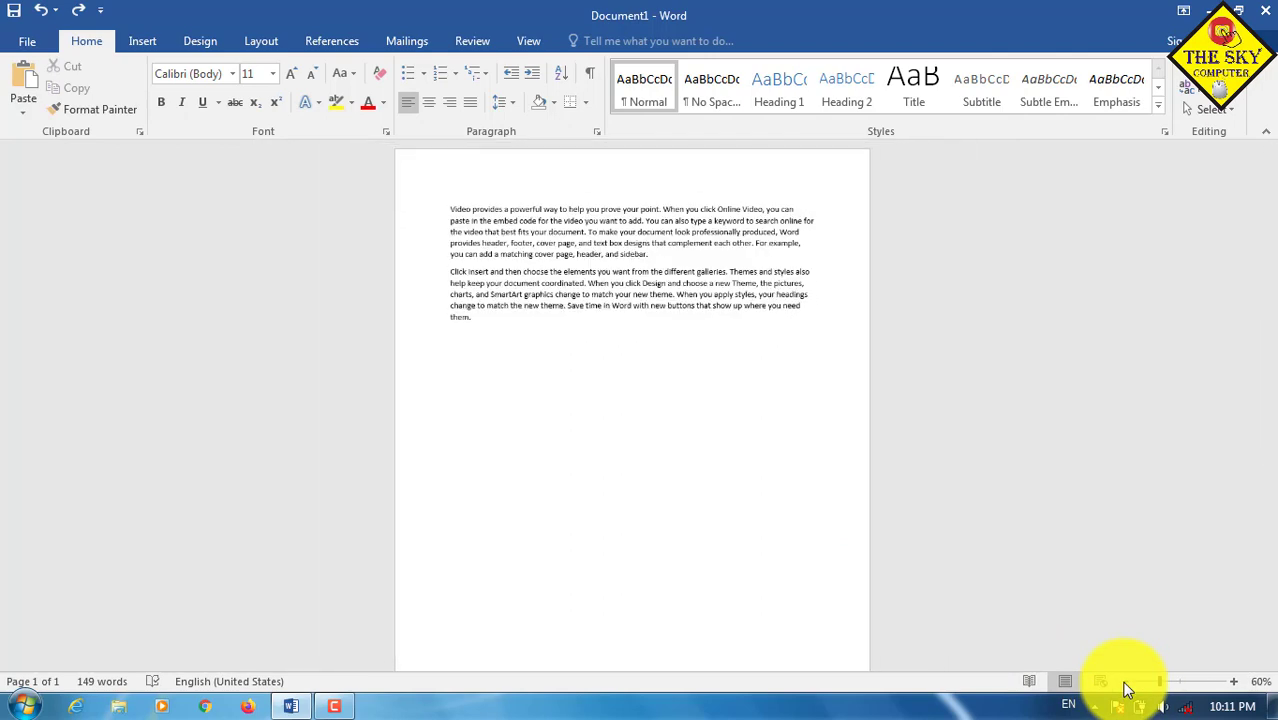
pyautogui.click(1124, 684)
pyautogui.click(1124, 684)
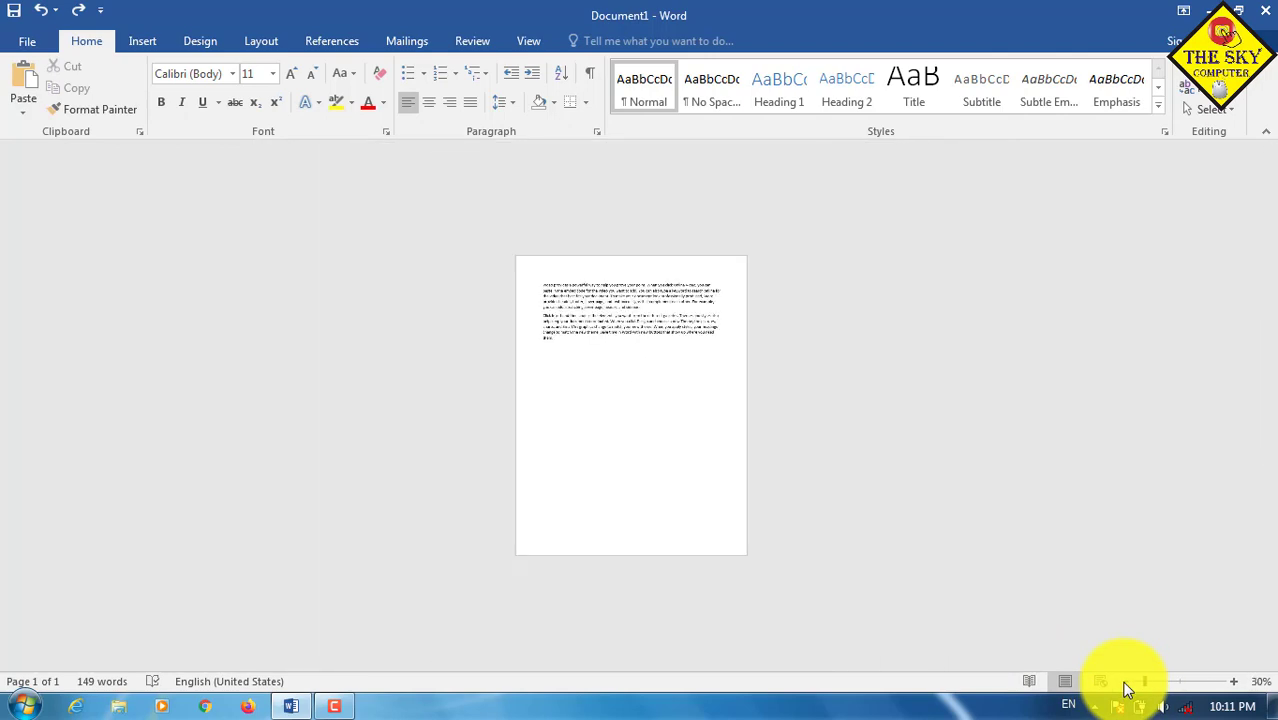
pyautogui.click(1235, 686)
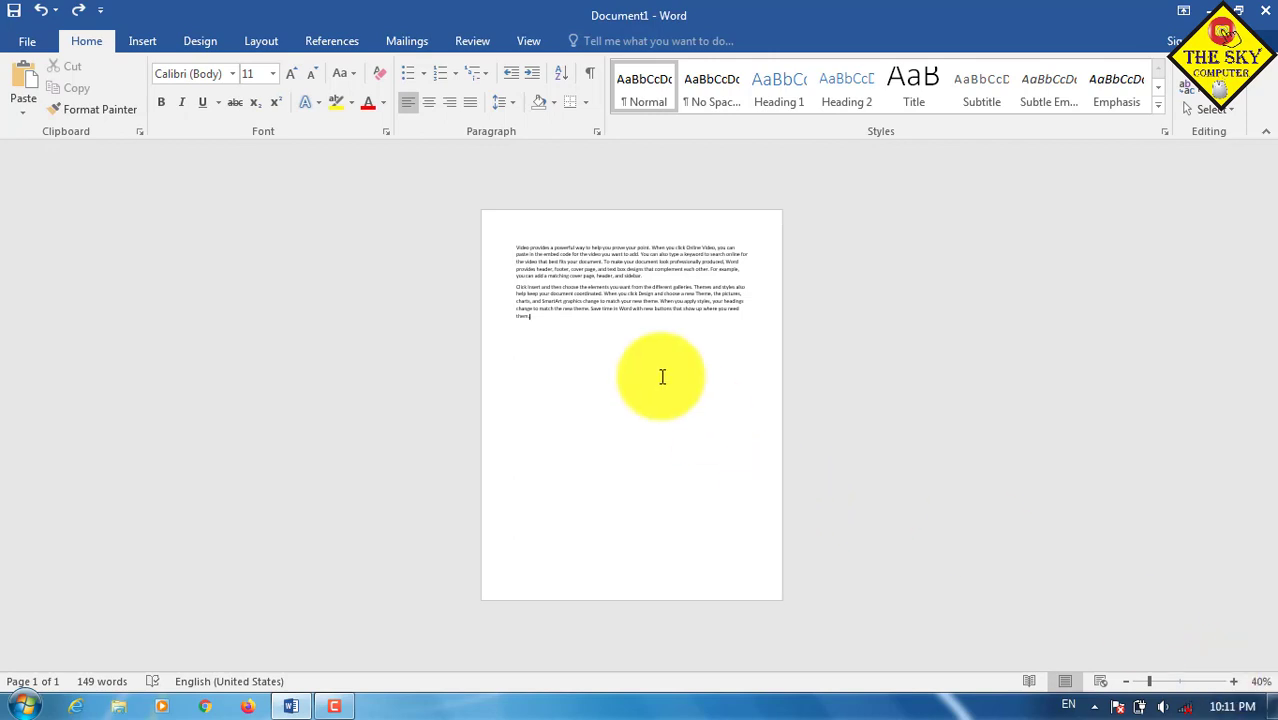
# Regenerate the sample text with =rand() and add a page break for a second page.
pyautogui.press('Return')
pyautogui.hotkey('ctrl', 'z')
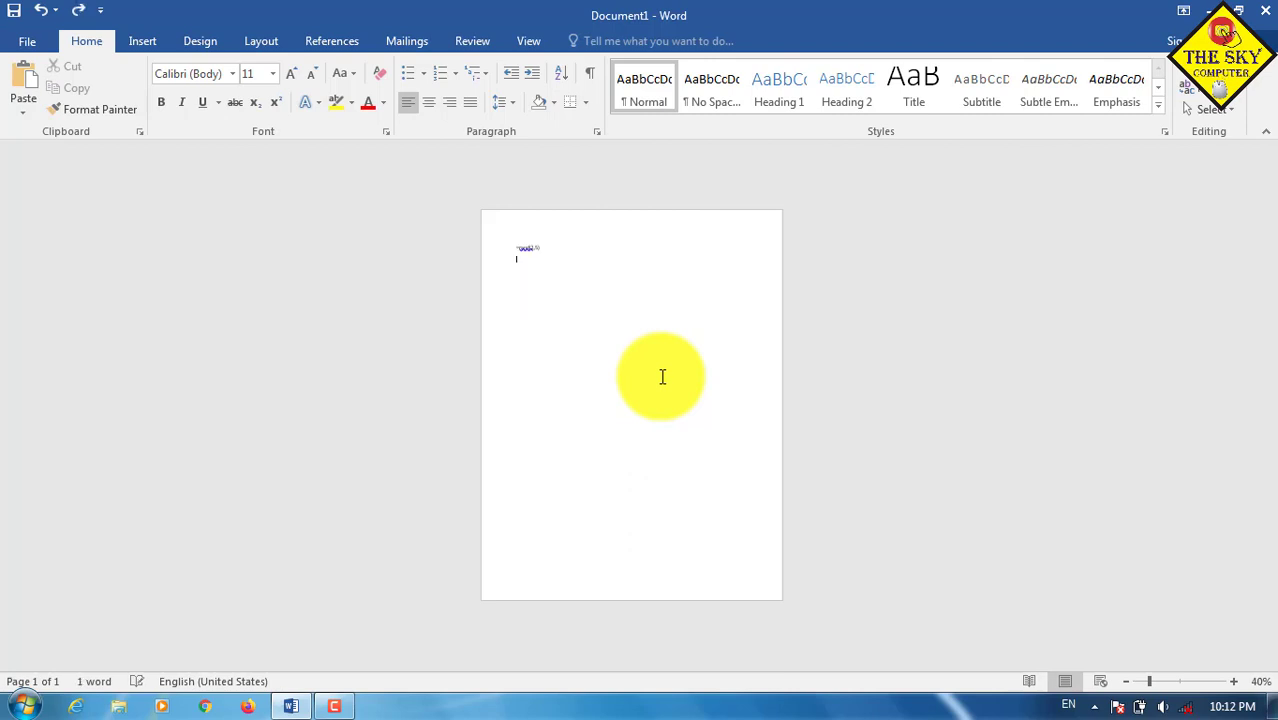
pyautogui.press('BackSpace')
pyautogui.press('BackSpace')
pyautogui.press('BackSpace')
pyautogui.write('()')
pyautogui.press('Return')
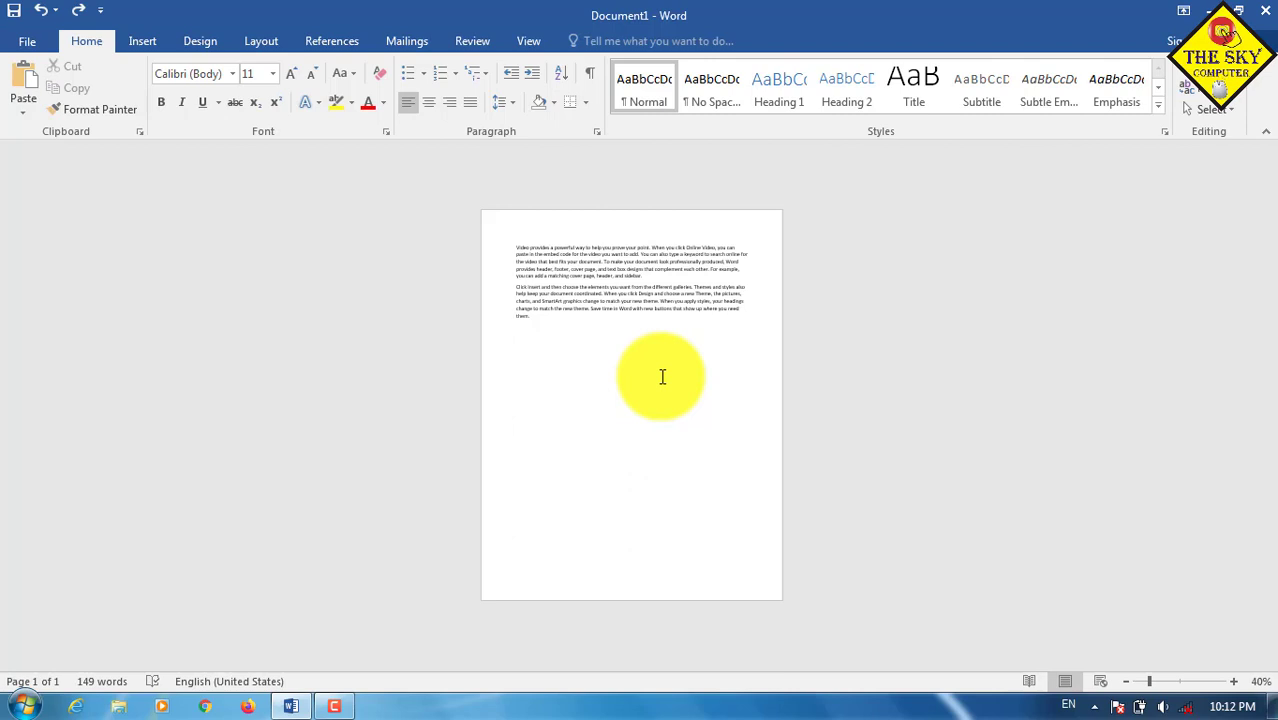
pyautogui.hotkey('ctrl', 'Return')
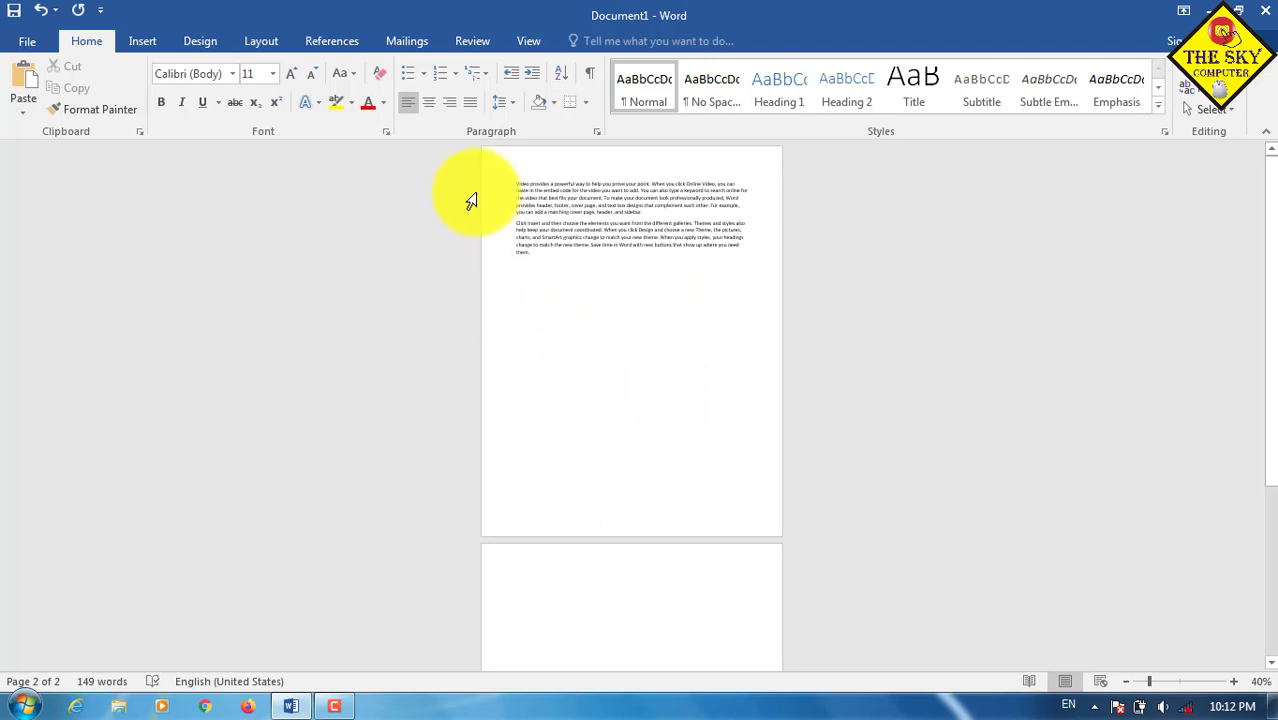
# Switch to Multiple Pages view and push the second paragraph onto a new page.
pyautogui.click(536, 38)
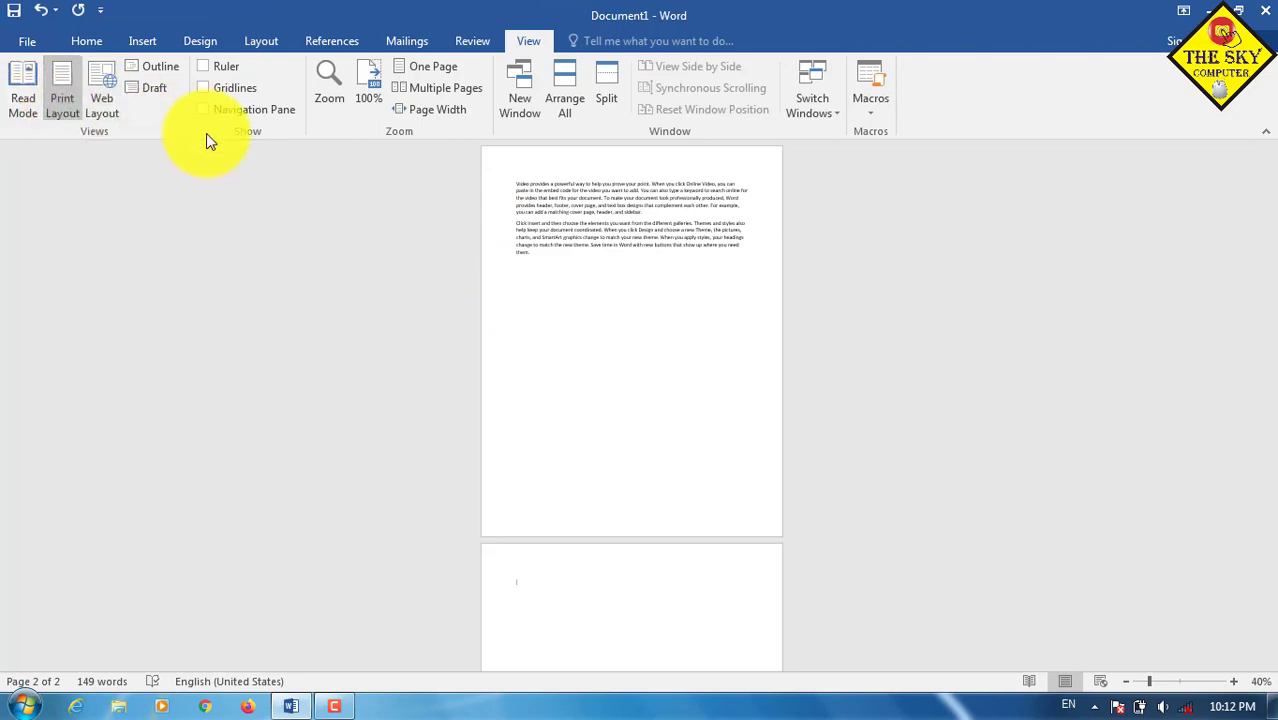
pyautogui.click(457, 88)
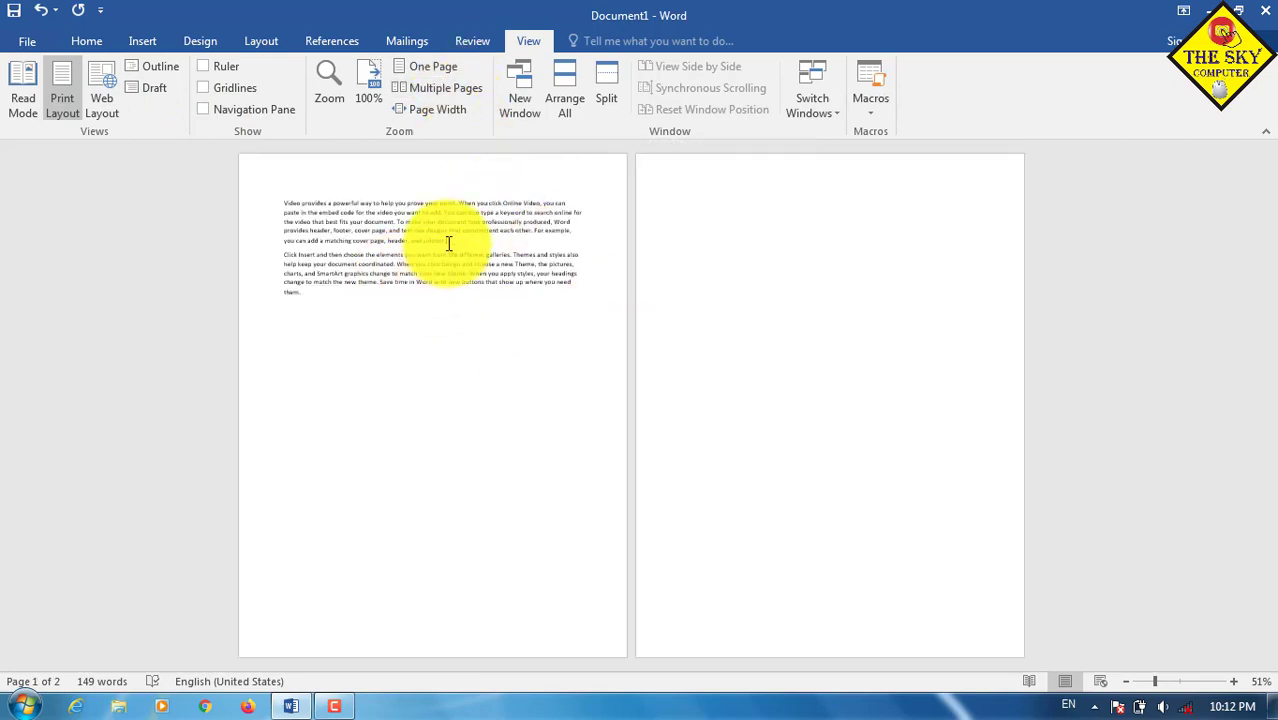
pyautogui.hotkey('ctrl', 'Return')
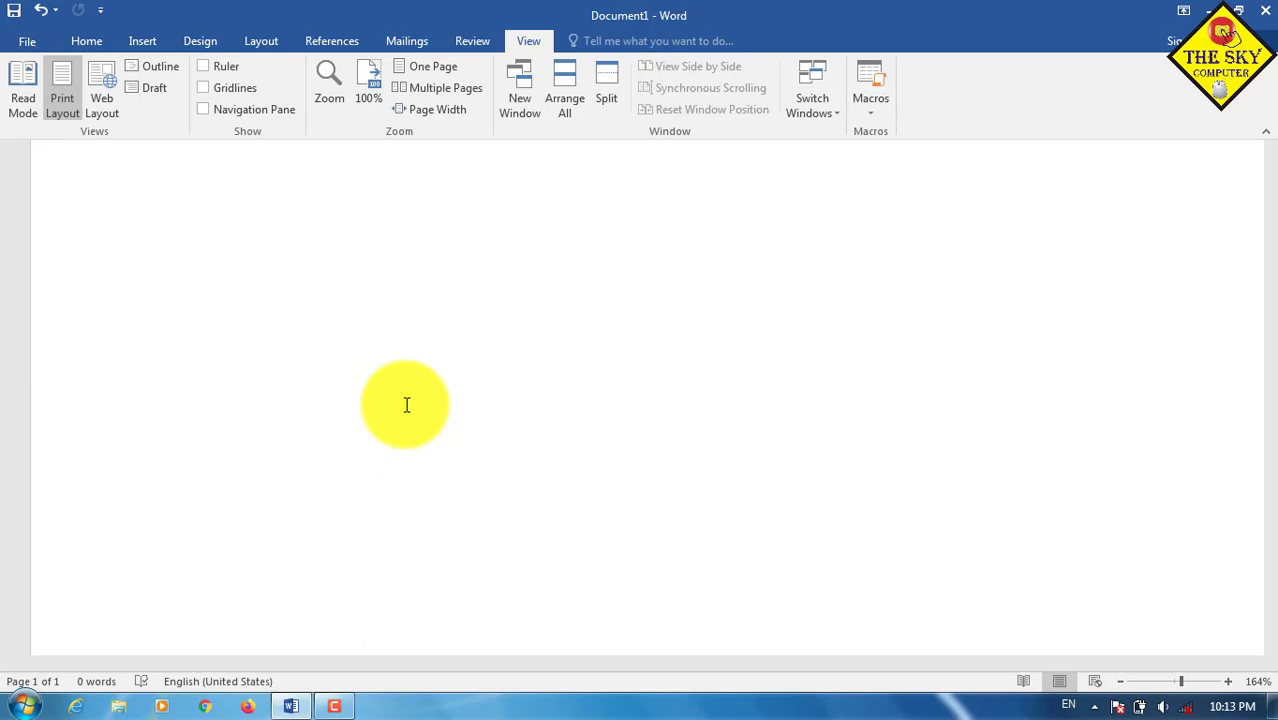
# Generate two one-sentence sample paragraphs with =rand(2,1).
pyautogui.write('=')
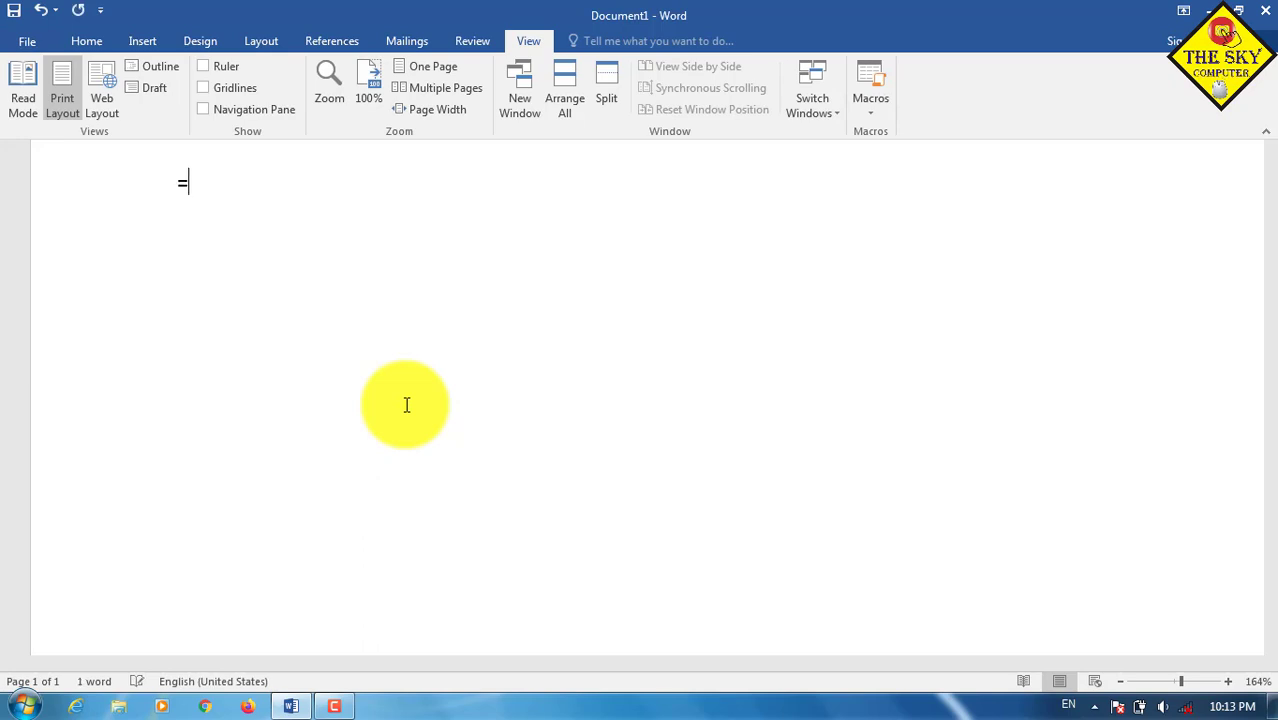
pyautogui.write('ra')
pyautogui.write('nd(2')
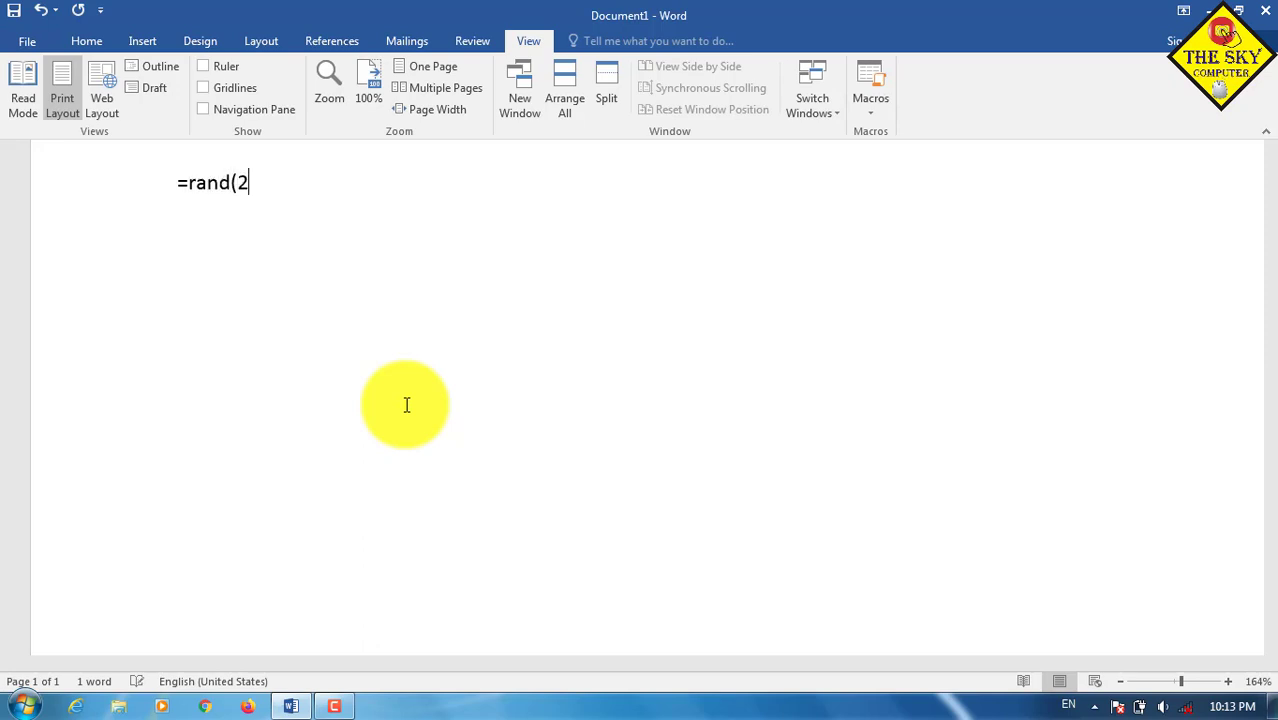
pyautogui.write(',6')
pyautogui.press('BackSpace')
pyautogui.write('1)')
pyautogui.press('Return')
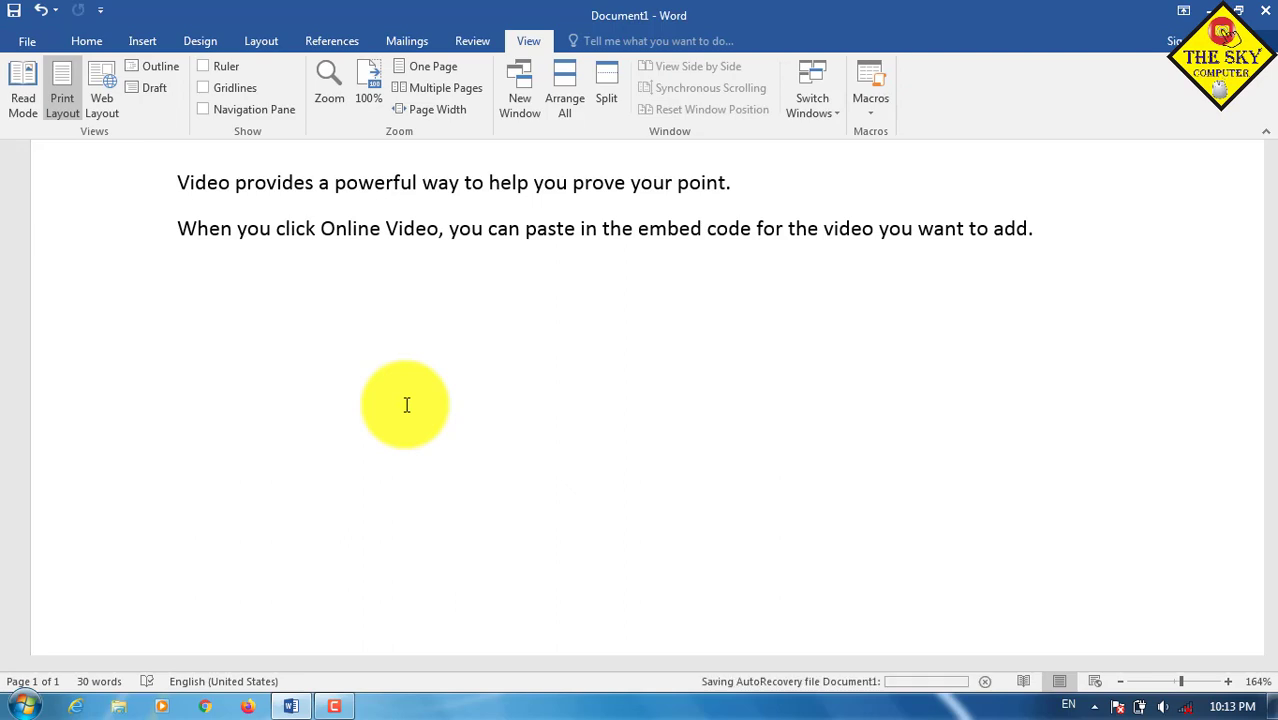
pyautogui.click(130, 42)
pyautogui.click(285, 100)
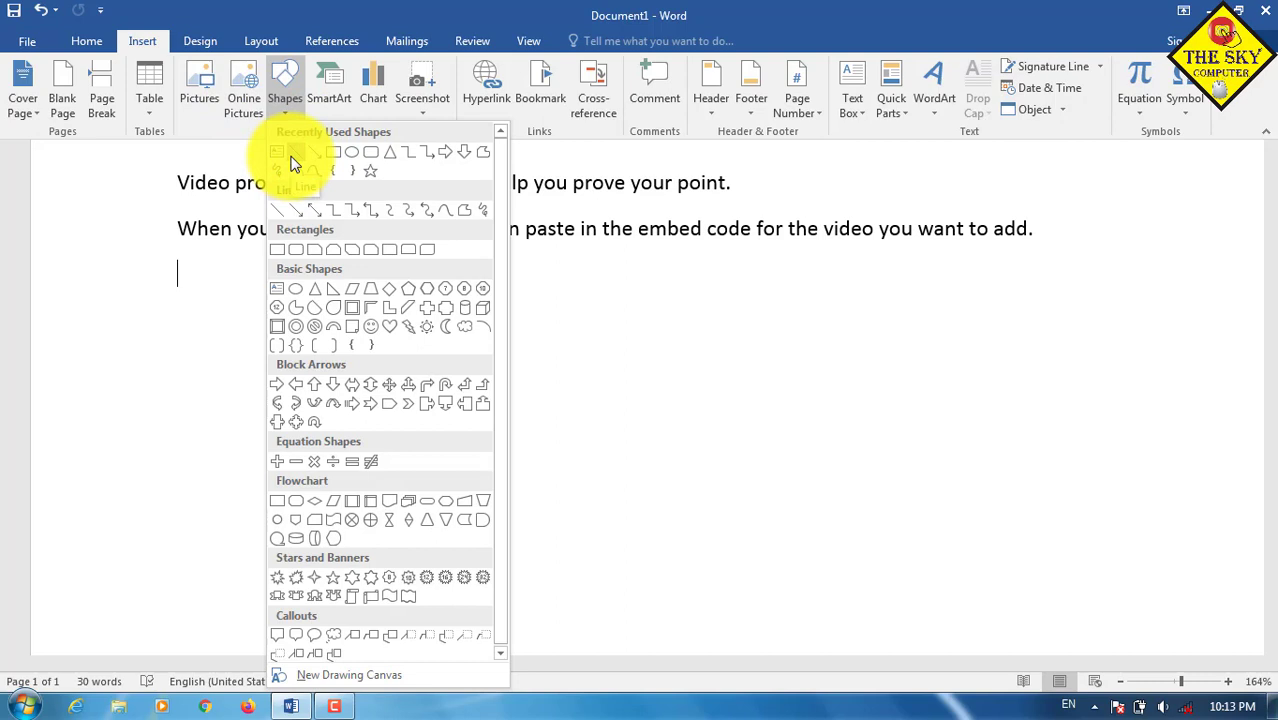
pyautogui.click(294, 163)
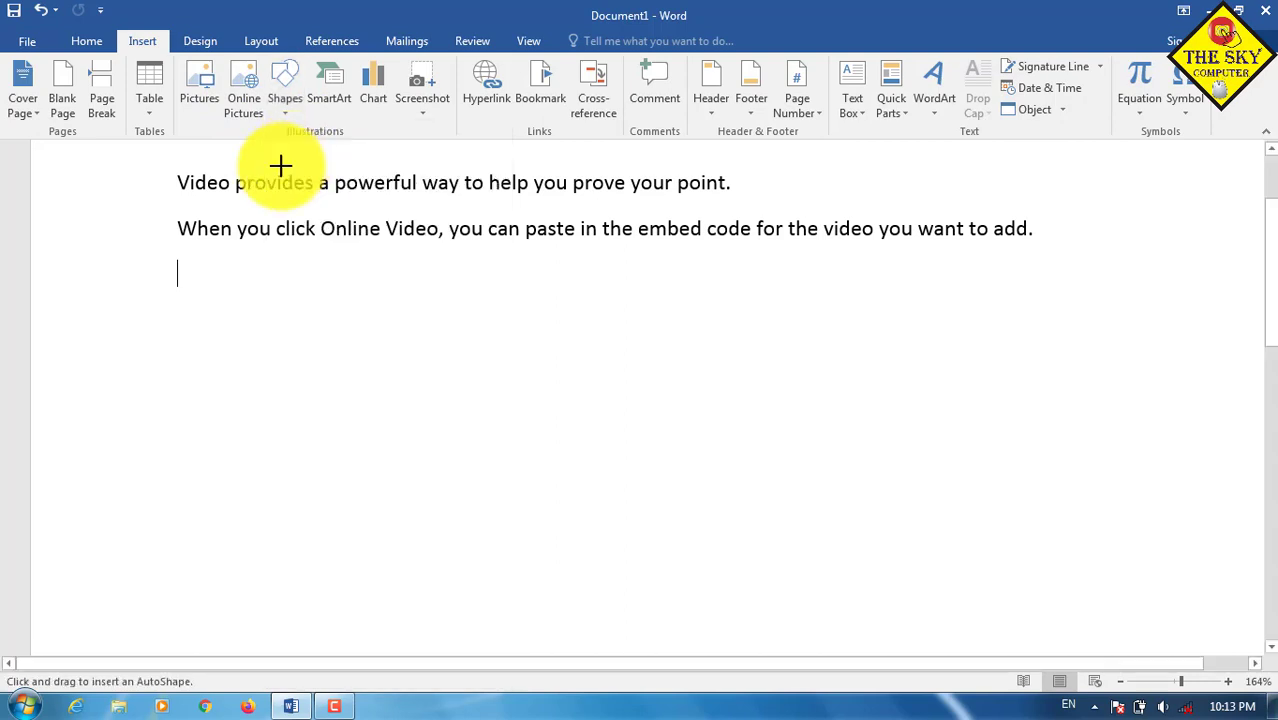
pyautogui.moveTo(187, 272); pyautogui.dragTo(1042, 266)
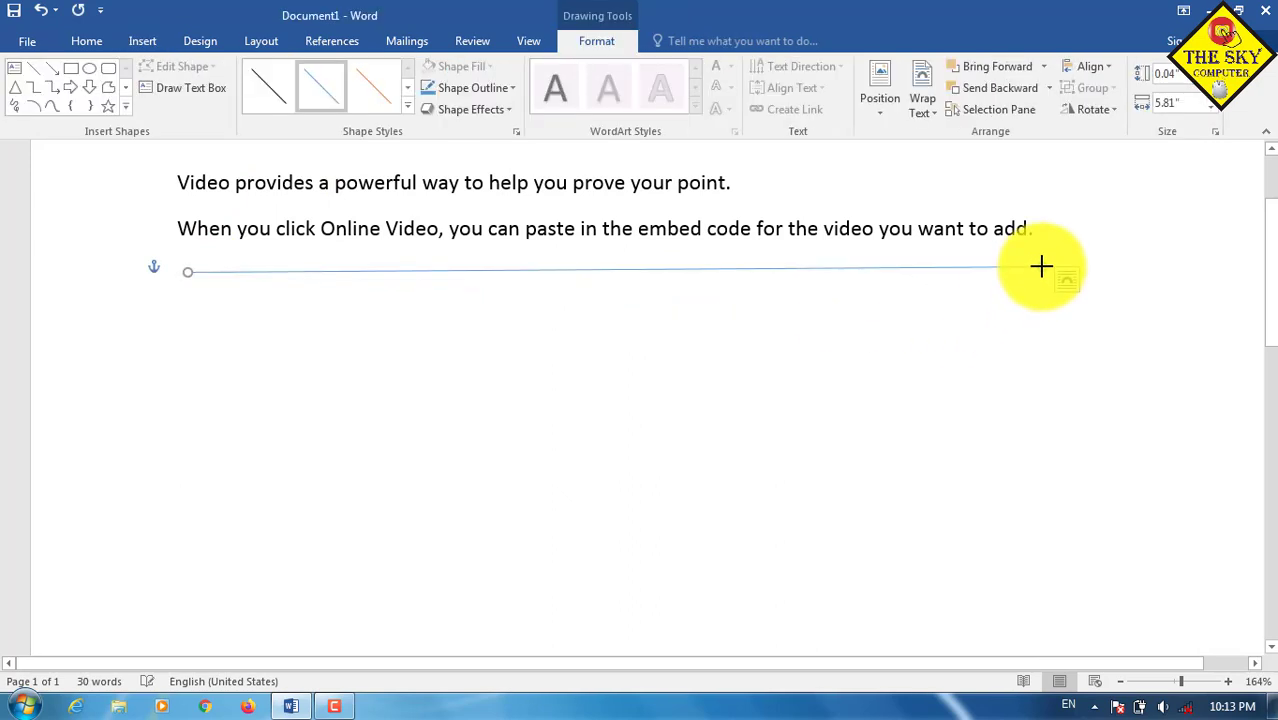
pyautogui.press('Delete')
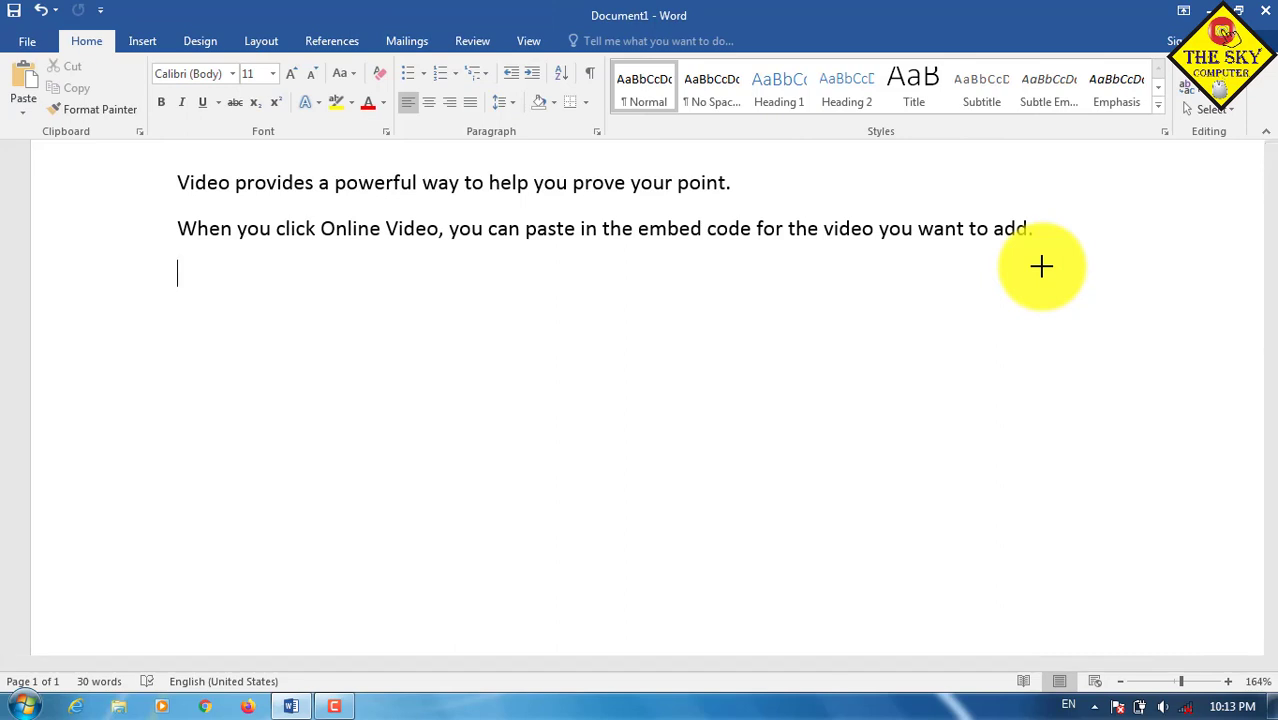
# Turn --- into a solid border line and type *** on the empty line below.
pyautogui.write('---')
pyautogui.press('Return')
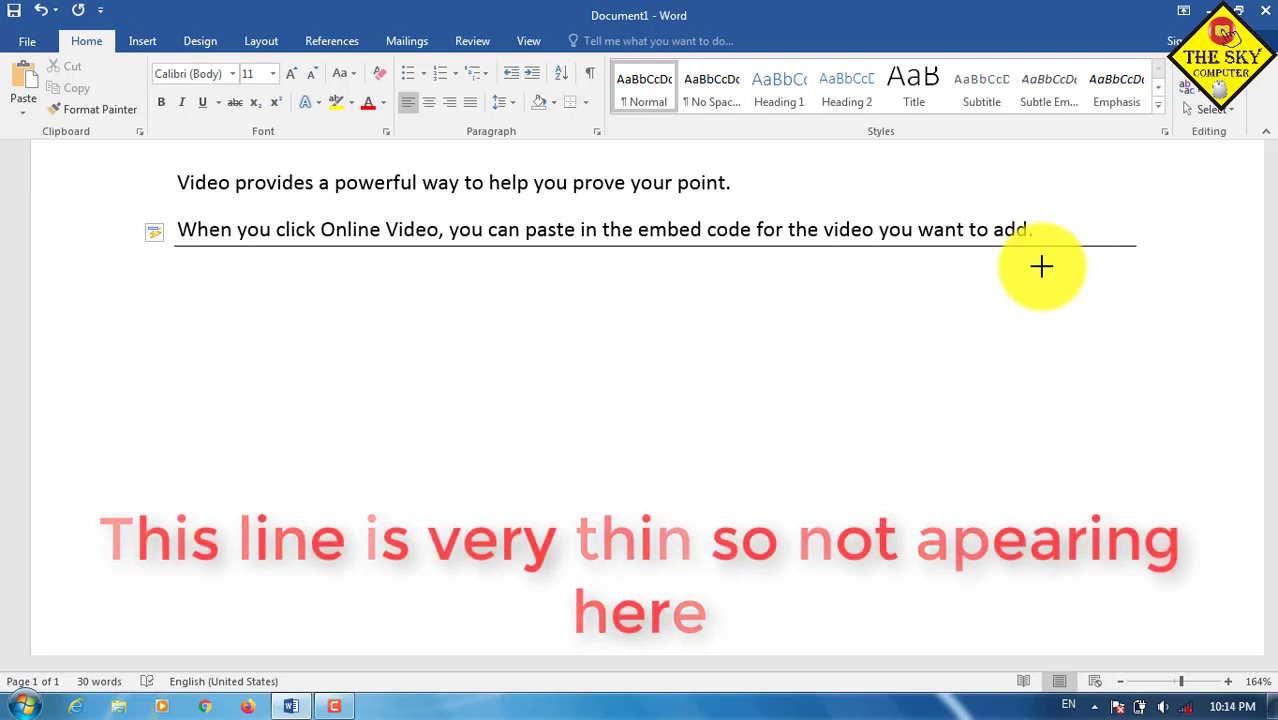
pyautogui.press('Up')
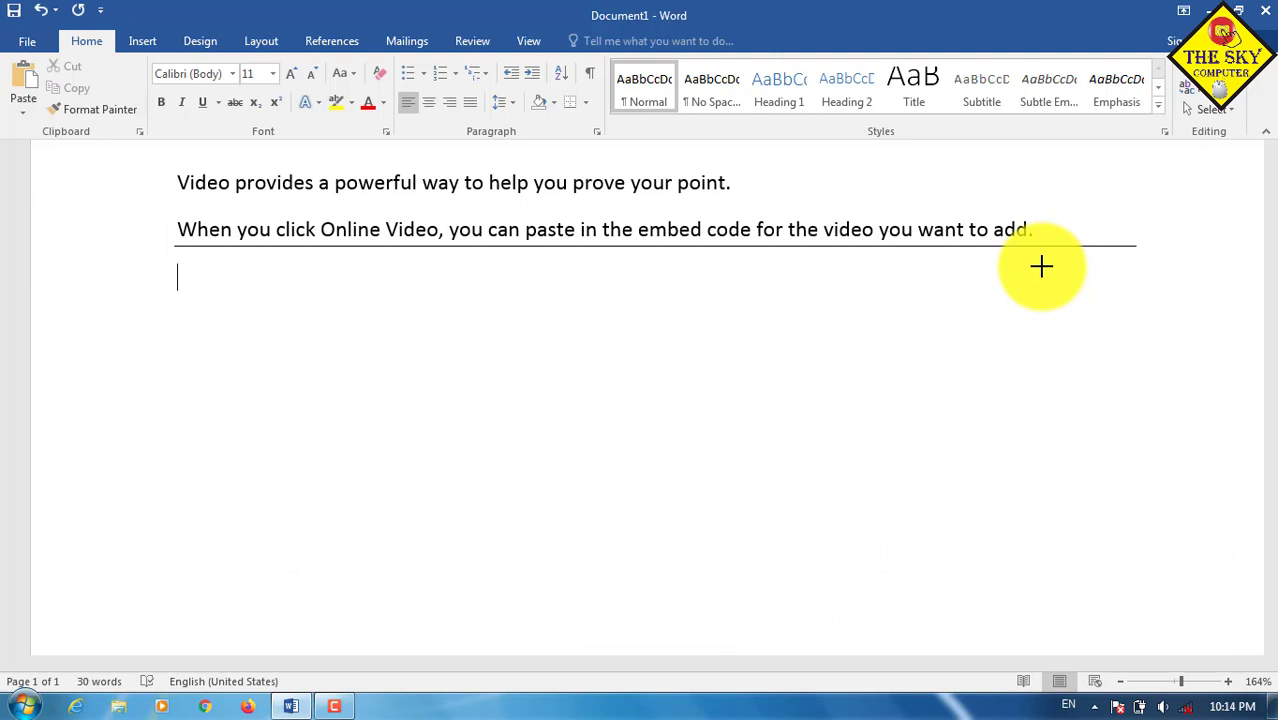
pyautogui.write('*')
pyautogui.write('**')
# Convert *** to a dotted border, then add thick (__) and double (===) border lines.
pyautogui.press('Return')
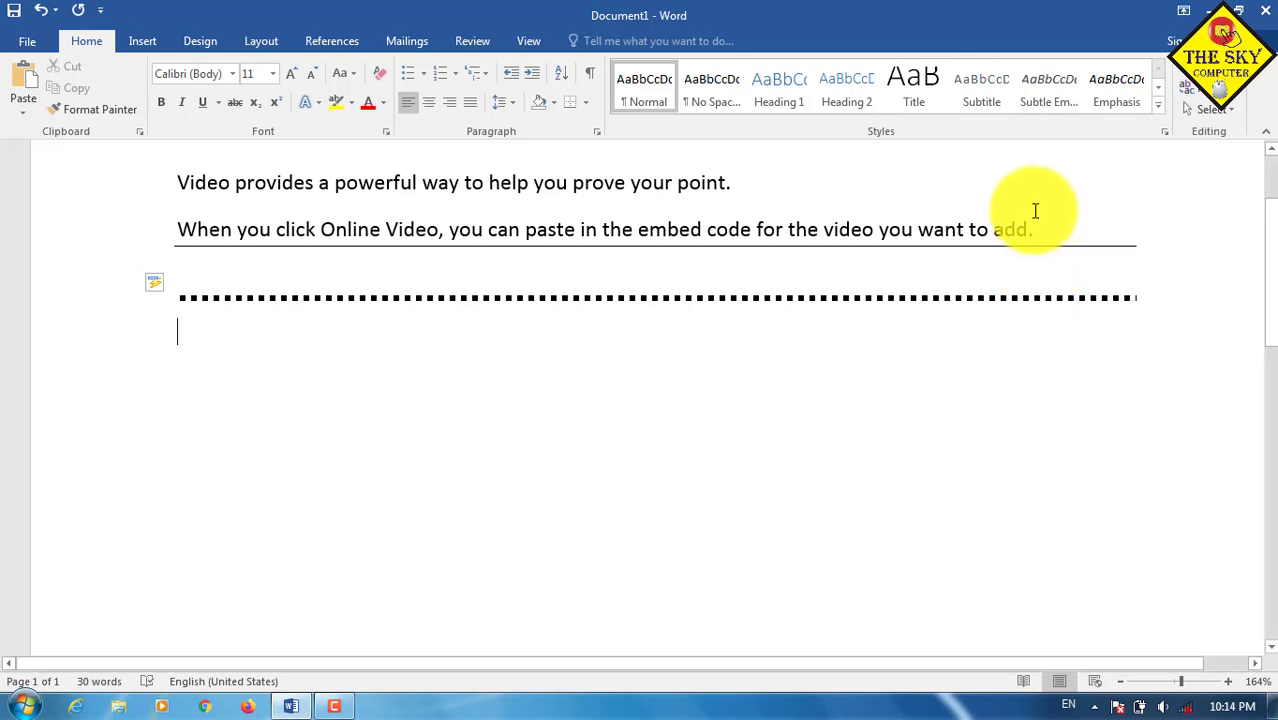
pyautogui.click(818, 244)
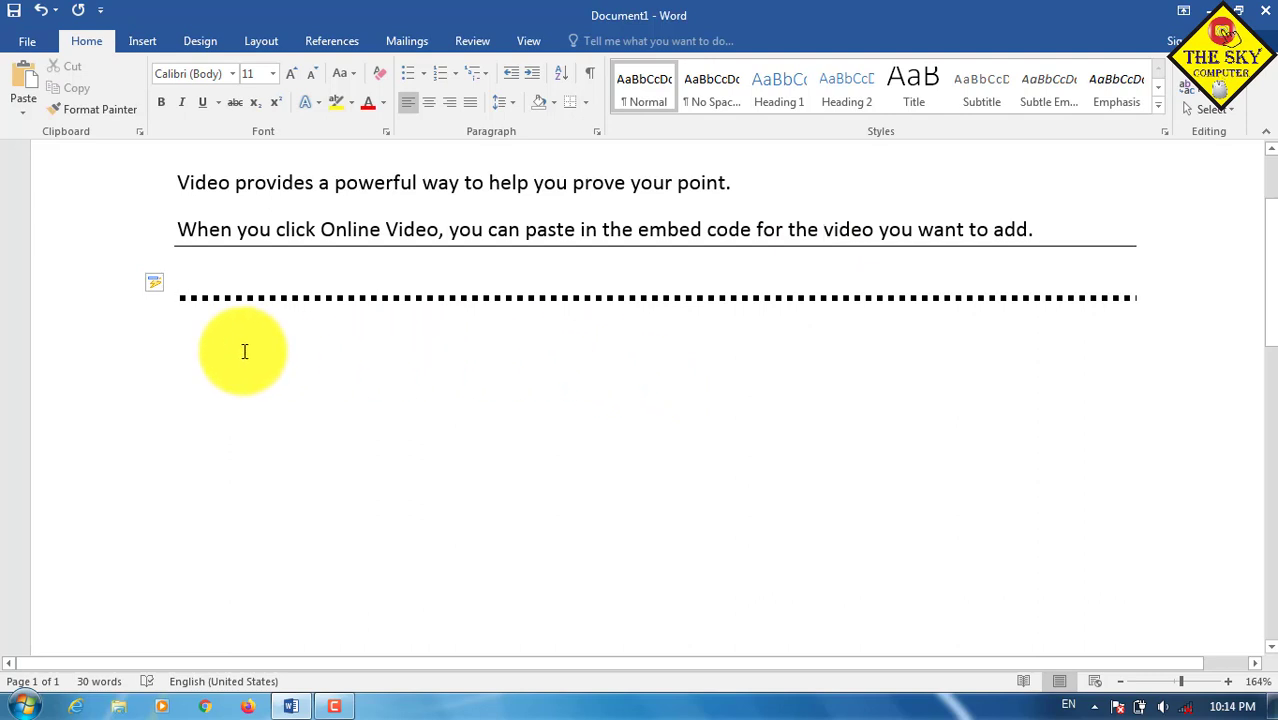
pyautogui.write('_')
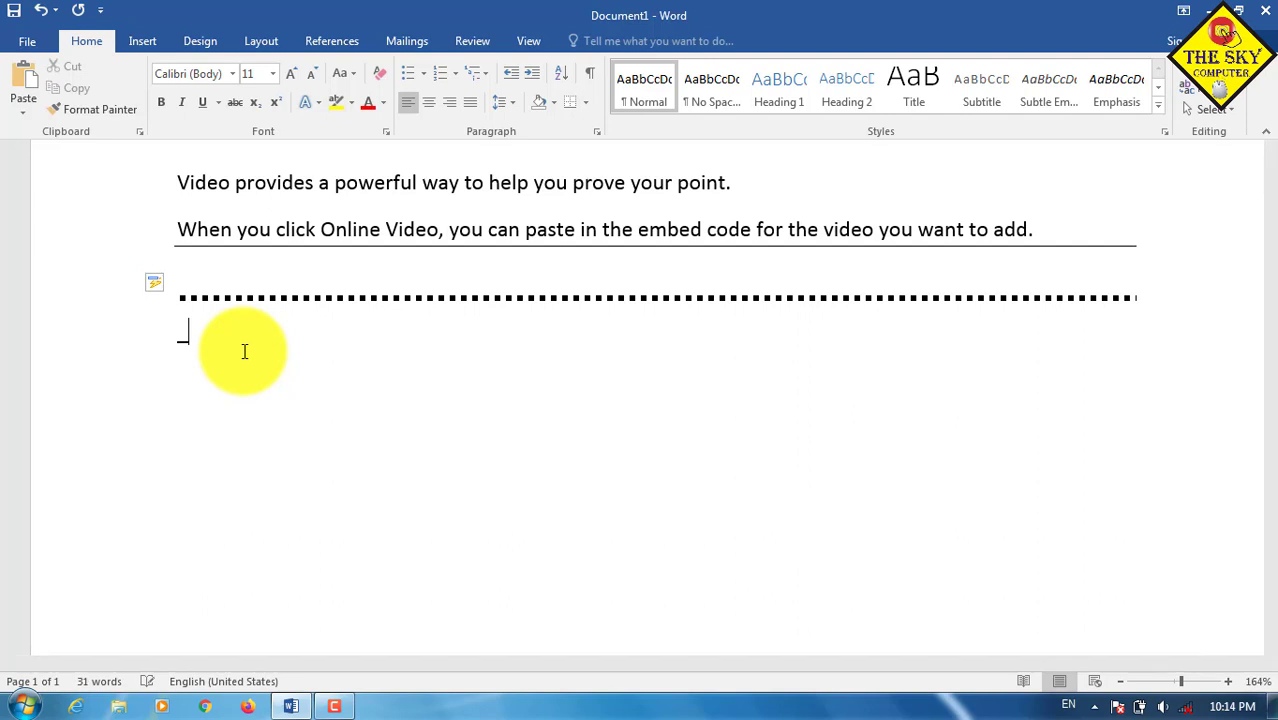
pyautogui.write('__')
pyautogui.press('Return')
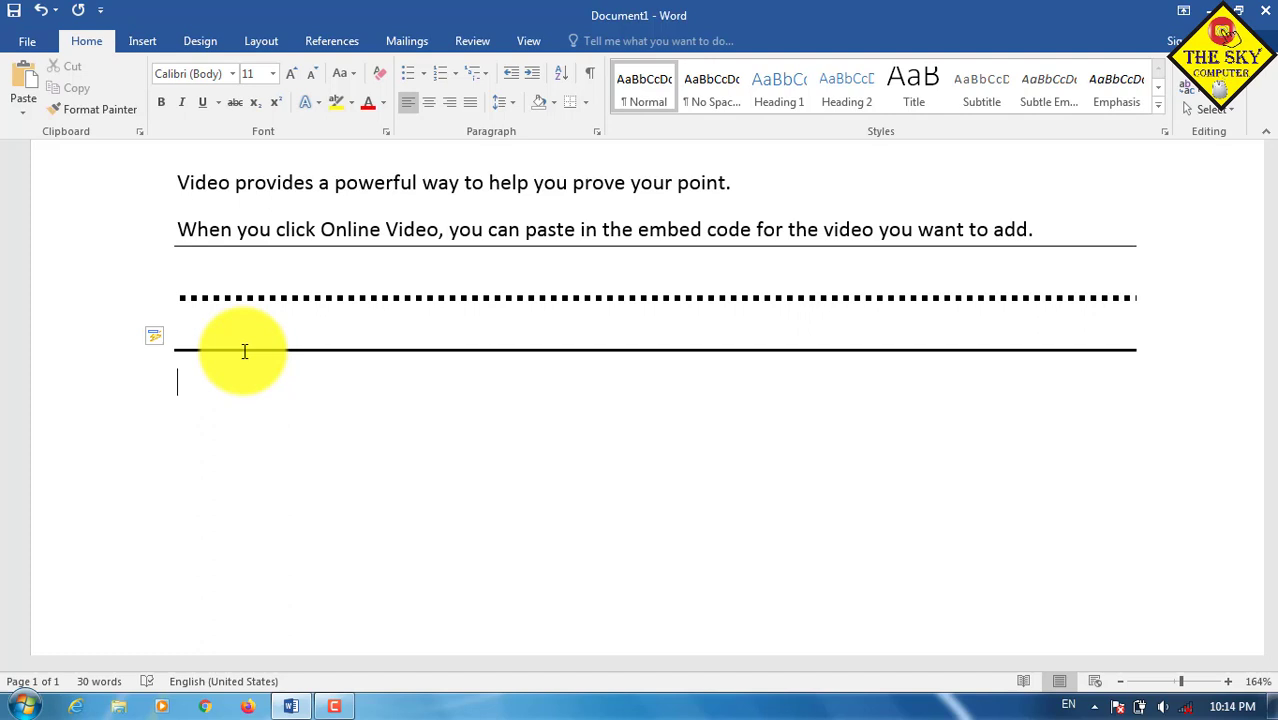
pyautogui.write('==')
pyautogui.write('=')
pyautogui.press('Return')
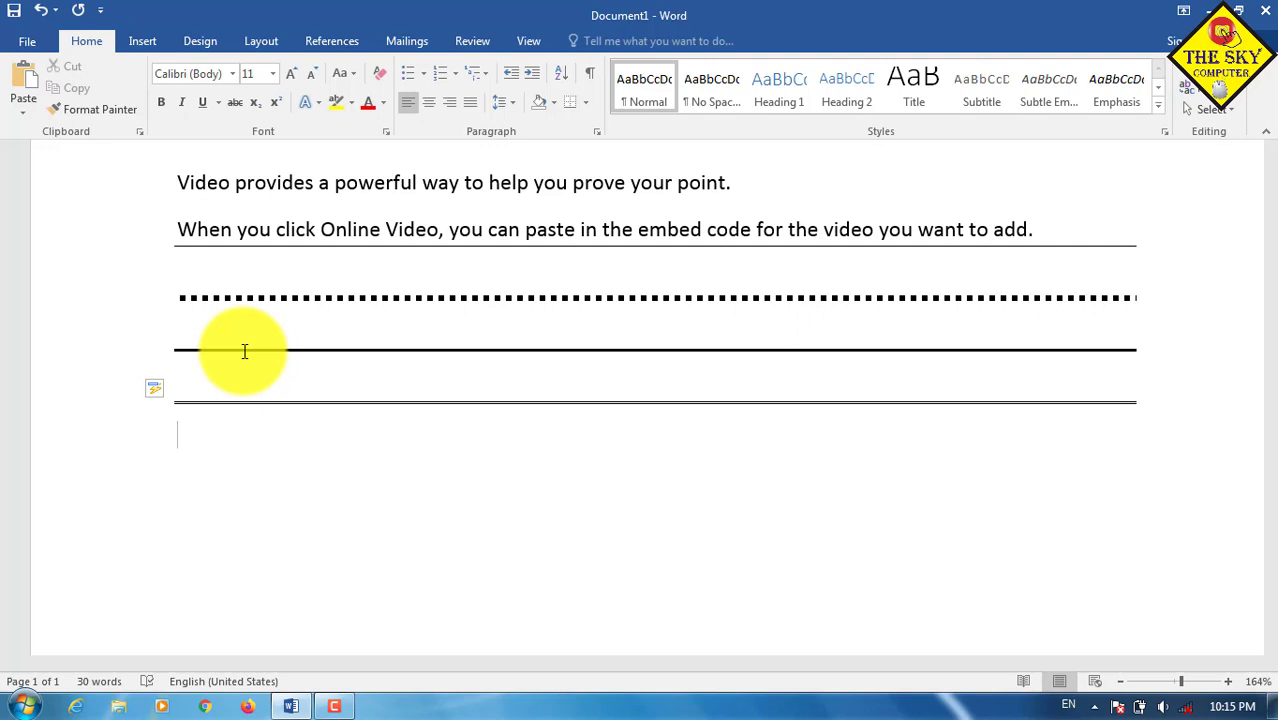
# Add triple (###) and wavy (~~~) border lines, then type Flipkart on a new line.
pyautogui.write('###')
pyautogui.press('Return')
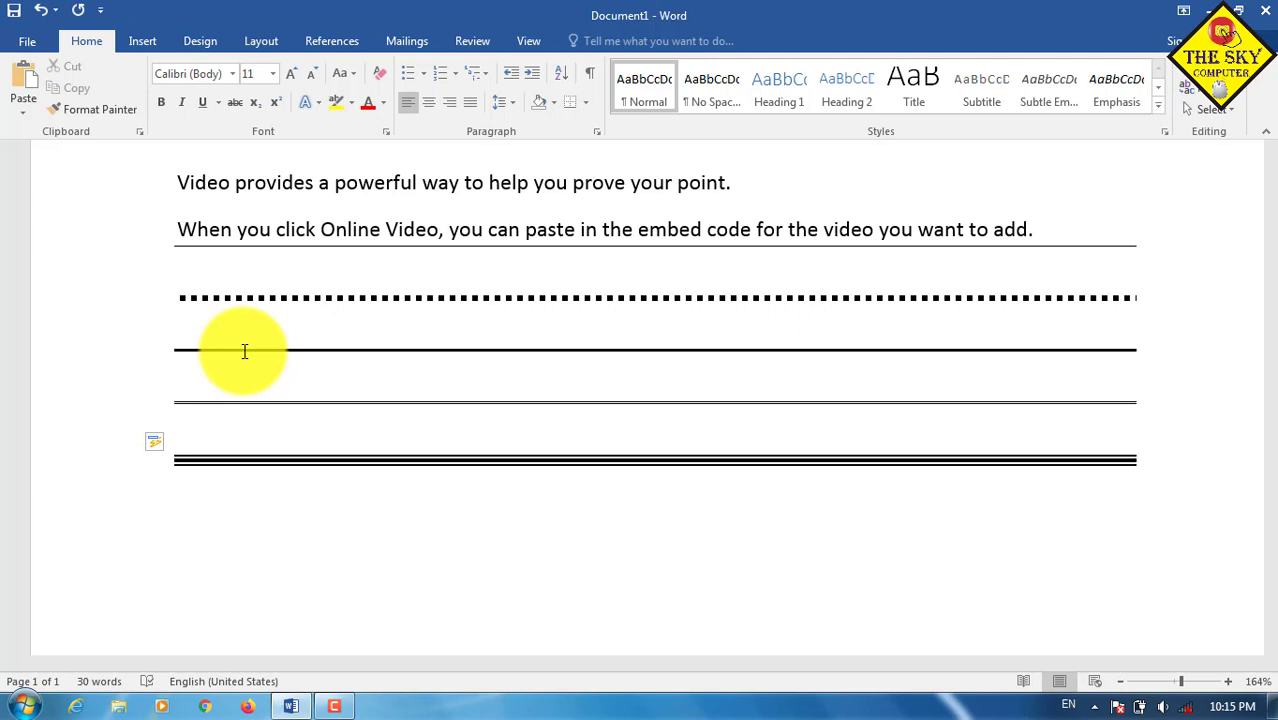
pyautogui.write('~')
pyautogui.write('~~')
pyautogui.press('Return')
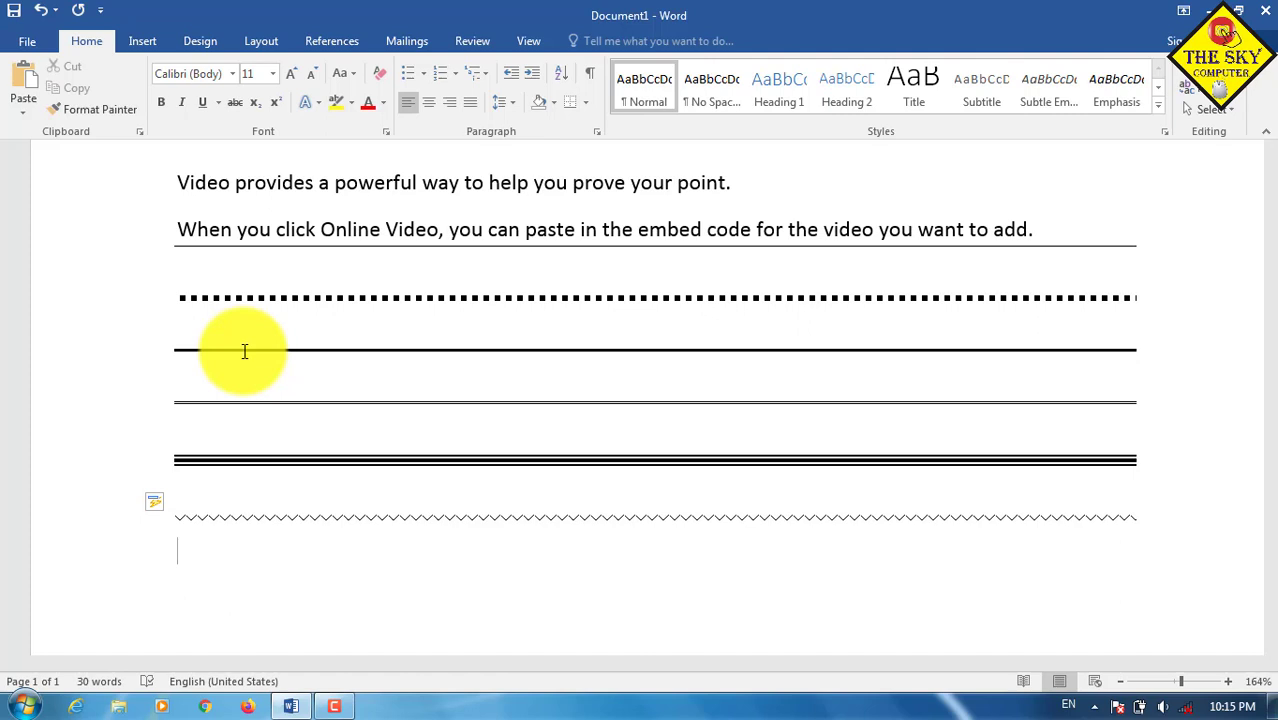
pyautogui.press('Return')
pyautogui.write('Fli')
pyautogui.write('pkart')
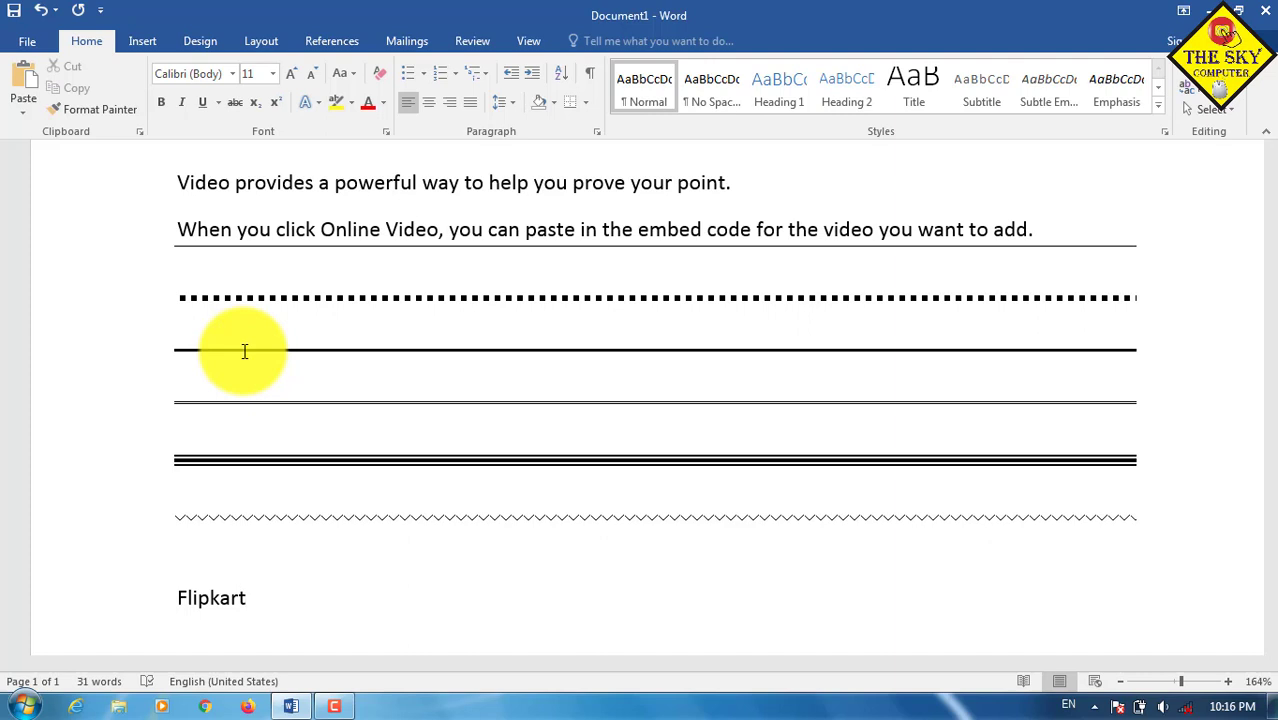
# Add ® after Flipkart using (r) and a © symbol from (c) on the next line.
pyautogui.write('(')
pyautogui.write('r')
pyautogui.write(')')
pyautogui.press('Return')
pyautogui.write('(c')
pyautogui.write(')')
pyautogui.press('Return')
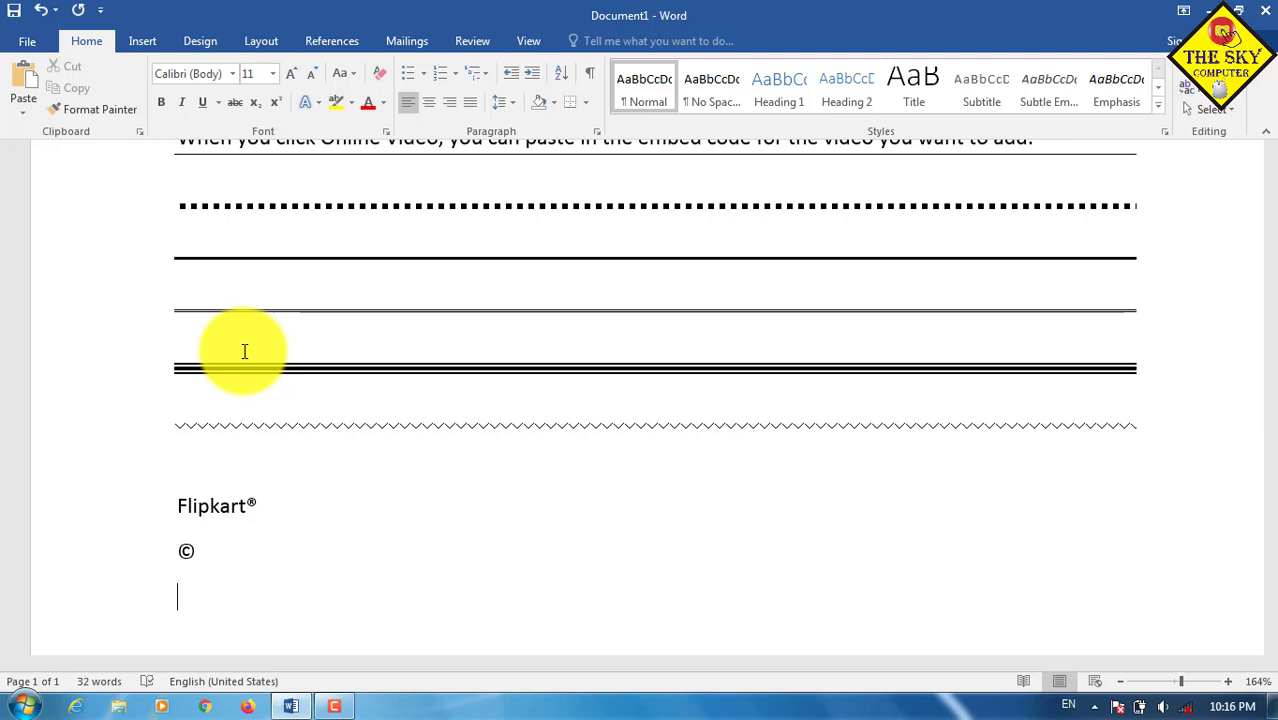
# Insert a ™ symbol from (tm), then start a line with a colon below it.
pyautogui.write('(')
pyautogui.write('th')
pyautogui.press('BackSpace')
pyautogui.write('m)')
pyautogui.press('BackSpace')
pyautogui.press('Return')
pyautogui.write(':')
pyautogui.press('Return')
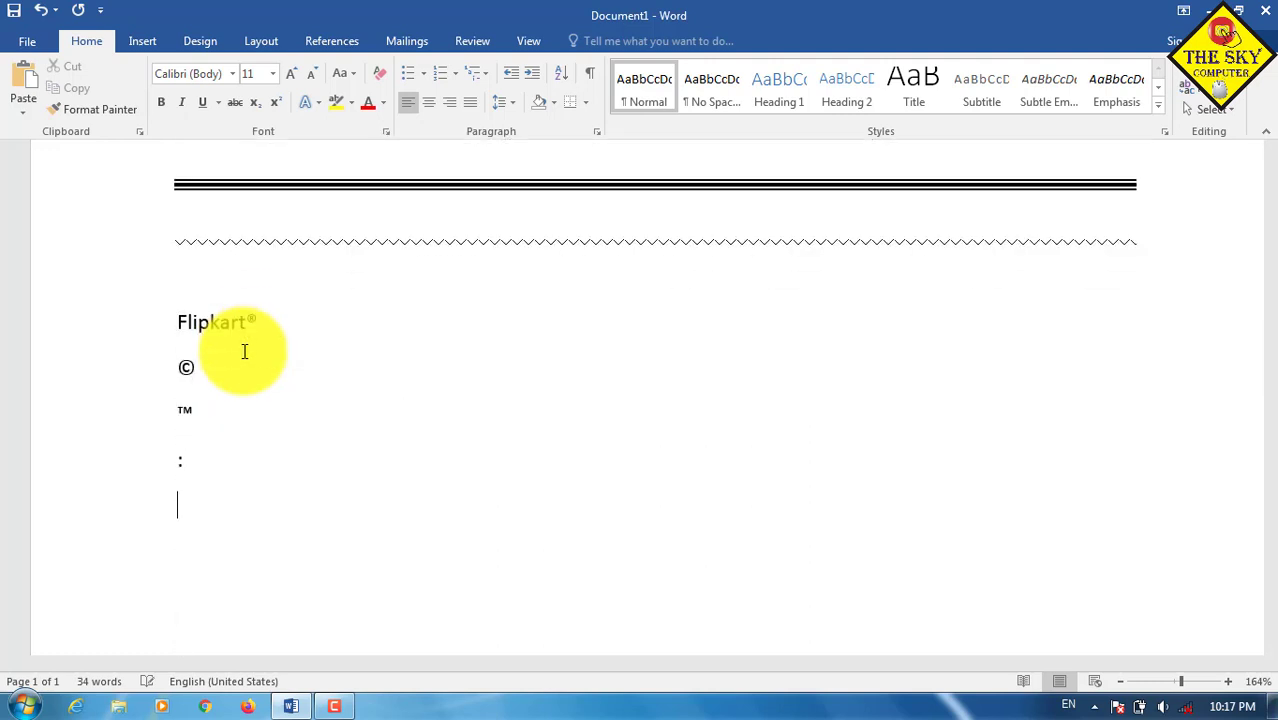
pyautogui.press('Up')
pyautogui.press('Up')
pyautogui.press('Down')
pyautogui.press('End')
# Complete the ☺ happy line, then add ☹ sad and 😐 simple smiley lines.
pyautogui.write(')')
pyautogui.write(' happ')
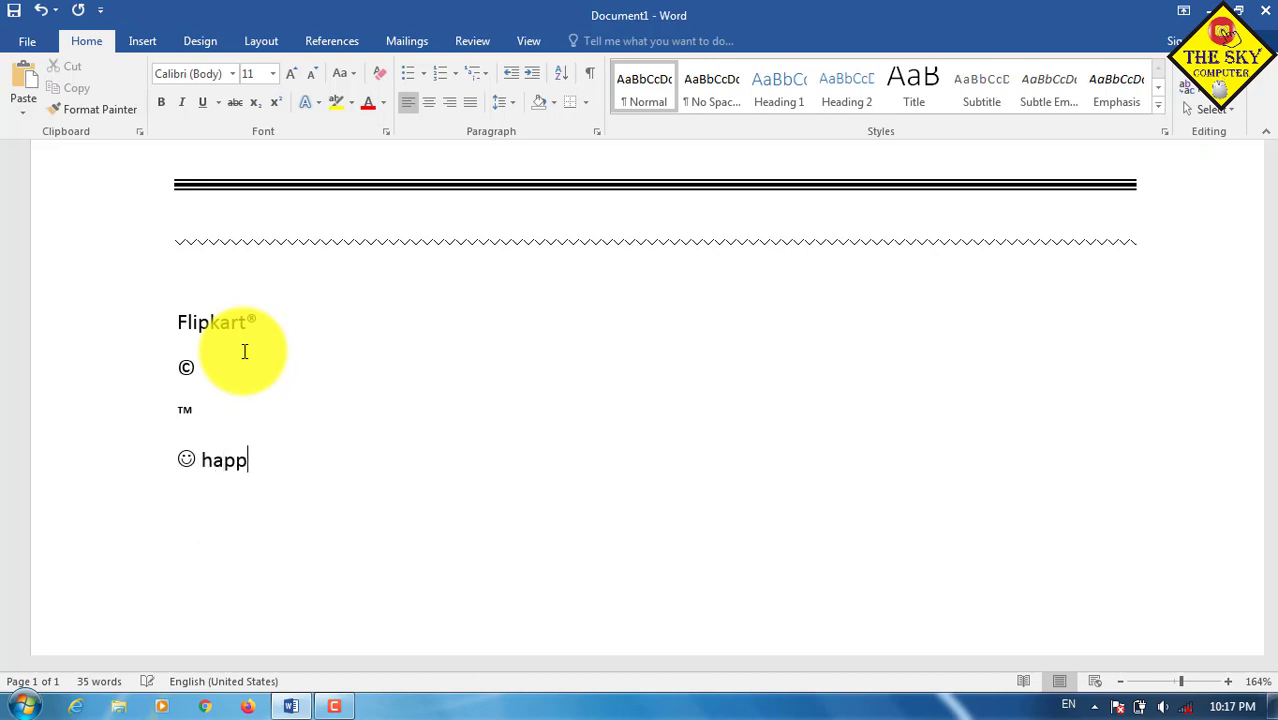
pyautogui.write('y')
pyautogui.press('Return')
pyautogui.write(':')
pyautogui.write('(')
pyautogui.write(' sad')
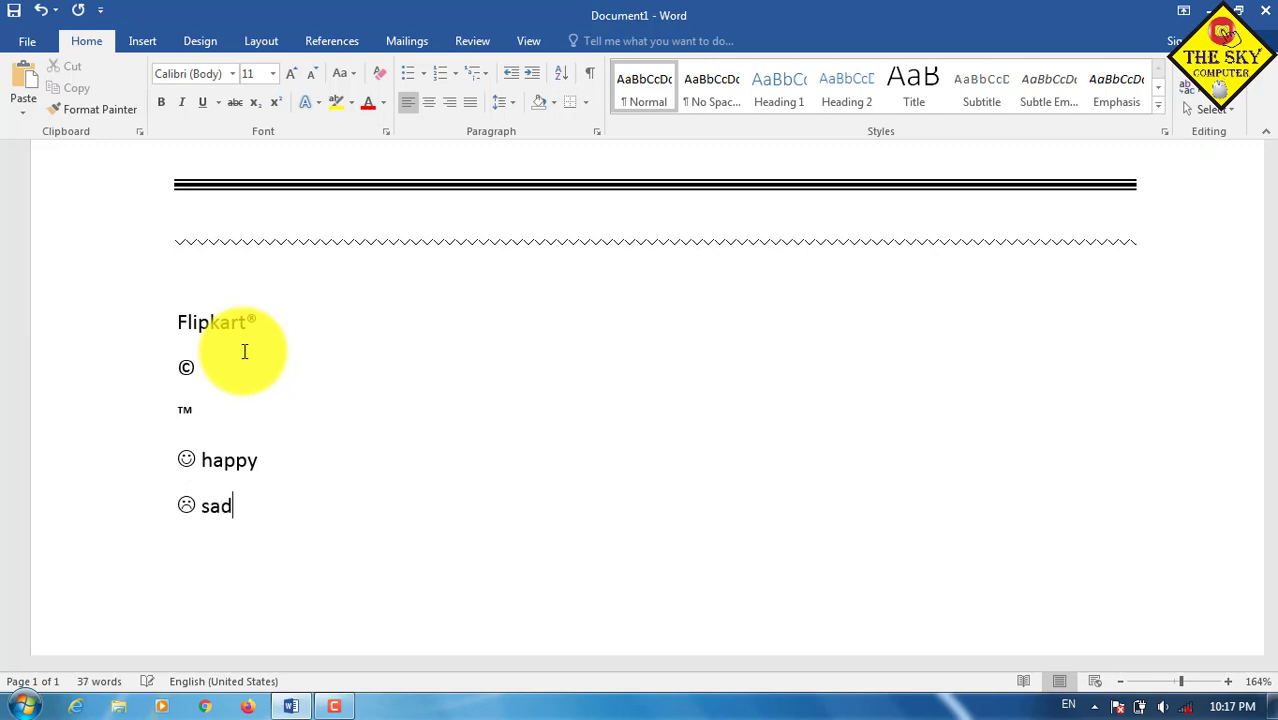
pyautogui.press('Return')
pyautogui.write(':')
pyautogui.write('|')
pyautogui.write(' s')
pyautogui.write('m')
pyautogui.press('BackSpace')
pyautogui.write('imp')
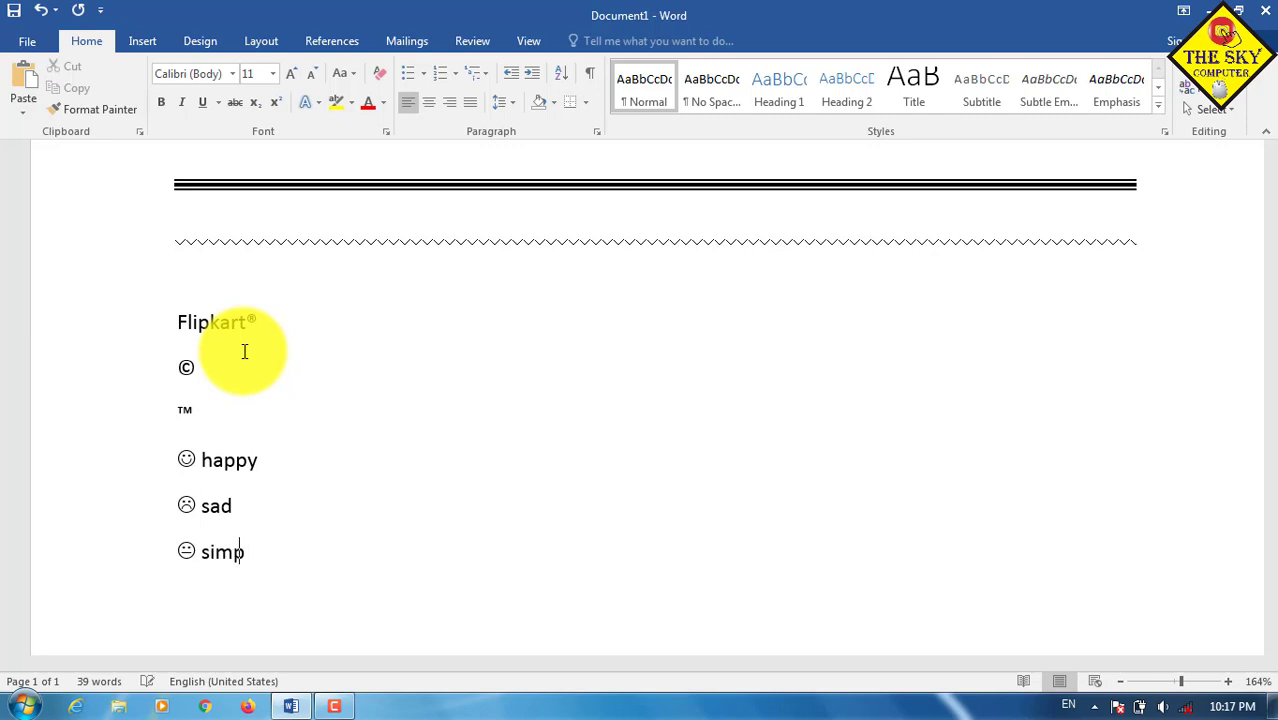
pyautogui.write('le')
# Add a → arrow from --> and a ← arrow from <-- on the next line.
pyautogui.write('--')
pyautogui.write('>')
pyautogui.press('Return')
pyautogui.write('<')
pyautogui.write('--')
# Add bold ==> and <== arrows on new lines, then type 1st on the line after.
pyautogui.press('Return')
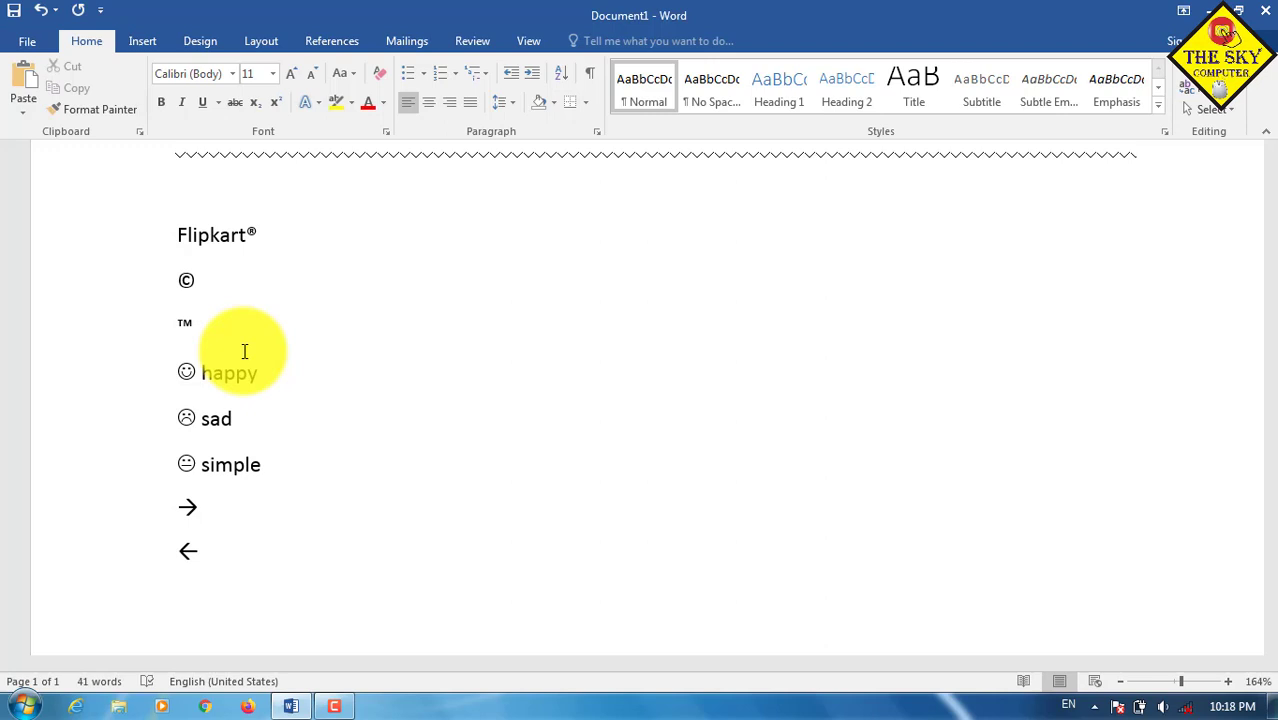
pyautogui.write('==')
pyautogui.write('>')
pyautogui.write('<')
pyautogui.write('==')
pyautogui.press('Return')
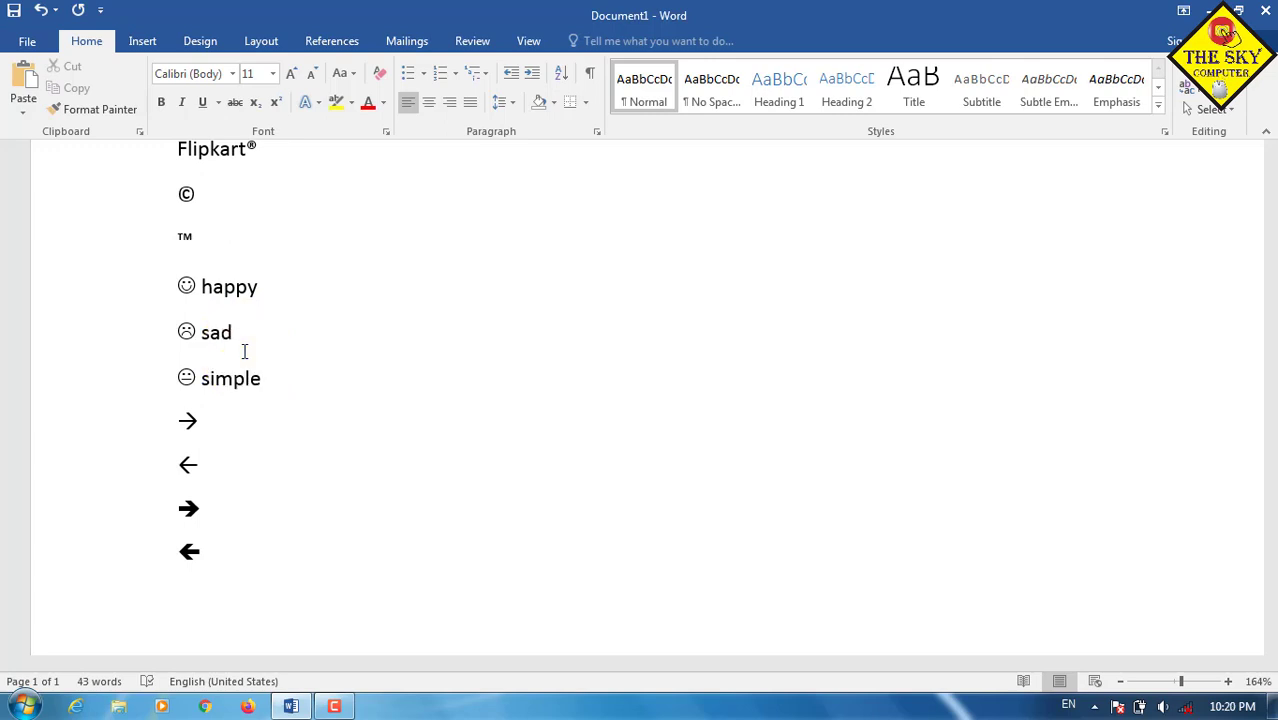
pyautogui.write('1')
pyautogui.write('s')
pyautogui.write('t')
# Type 2nd, 3rd, 4th and 21st on separate lines, correcting the 4th typo.
pyautogui.press('Return')
pyautogui.write('2')
pyautogui.write('nd')
pyautogui.press('Return')
pyautogui.write('3')
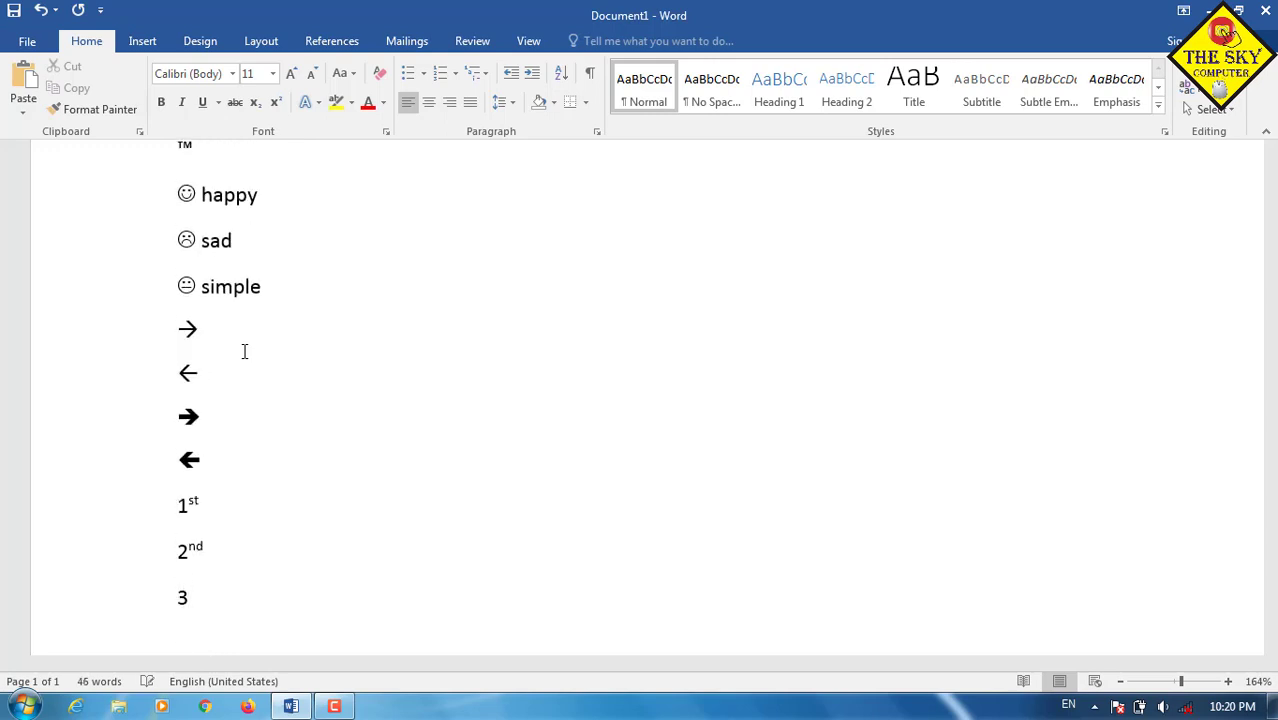
pyautogui.write('rd')
pyautogui.press('Return')
pyautogui.write('4rt')
pyautogui.press('BackSpace')
pyautogui.press('BackSpace')
pyautogui.write('t')
pyautogui.write('h')
pyautogui.press('Return')
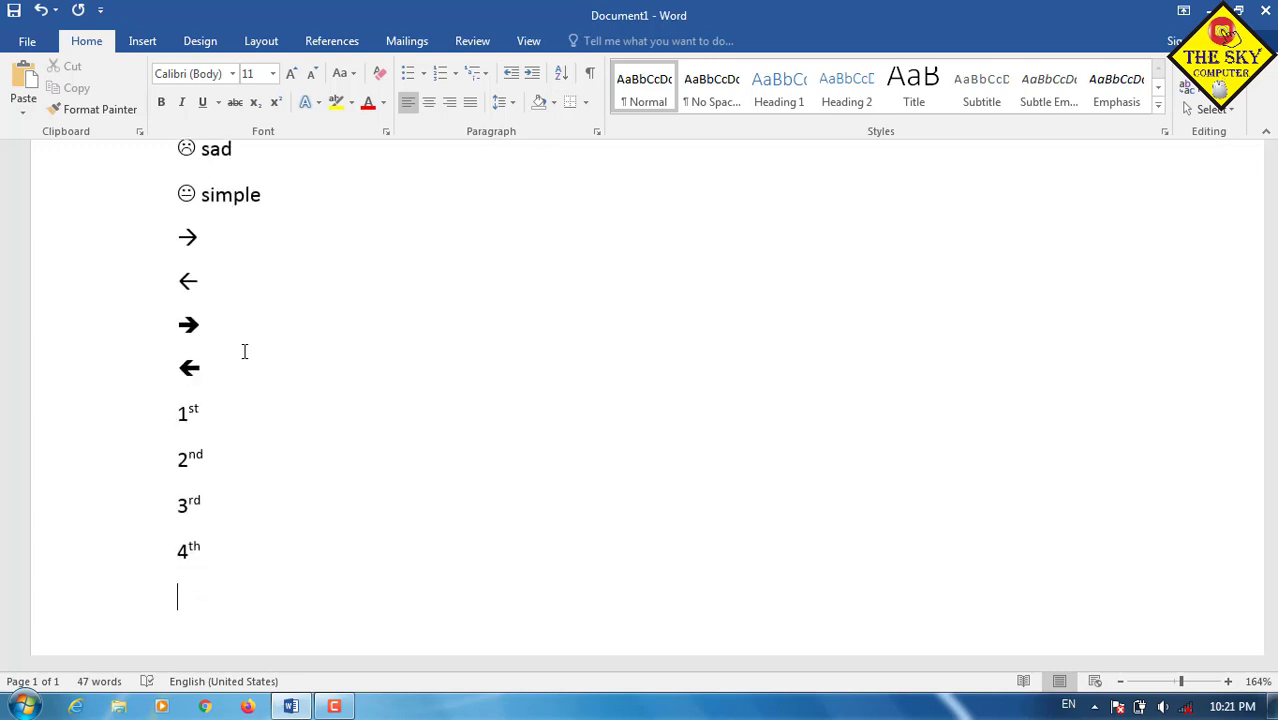
pyautogui.write('21')
pyautogui.write('st')
pyautogui.press('Return')
# Create a numbered list with items Sad and Happy, then switch numbering off after Happy.
pyautogui.write('1')
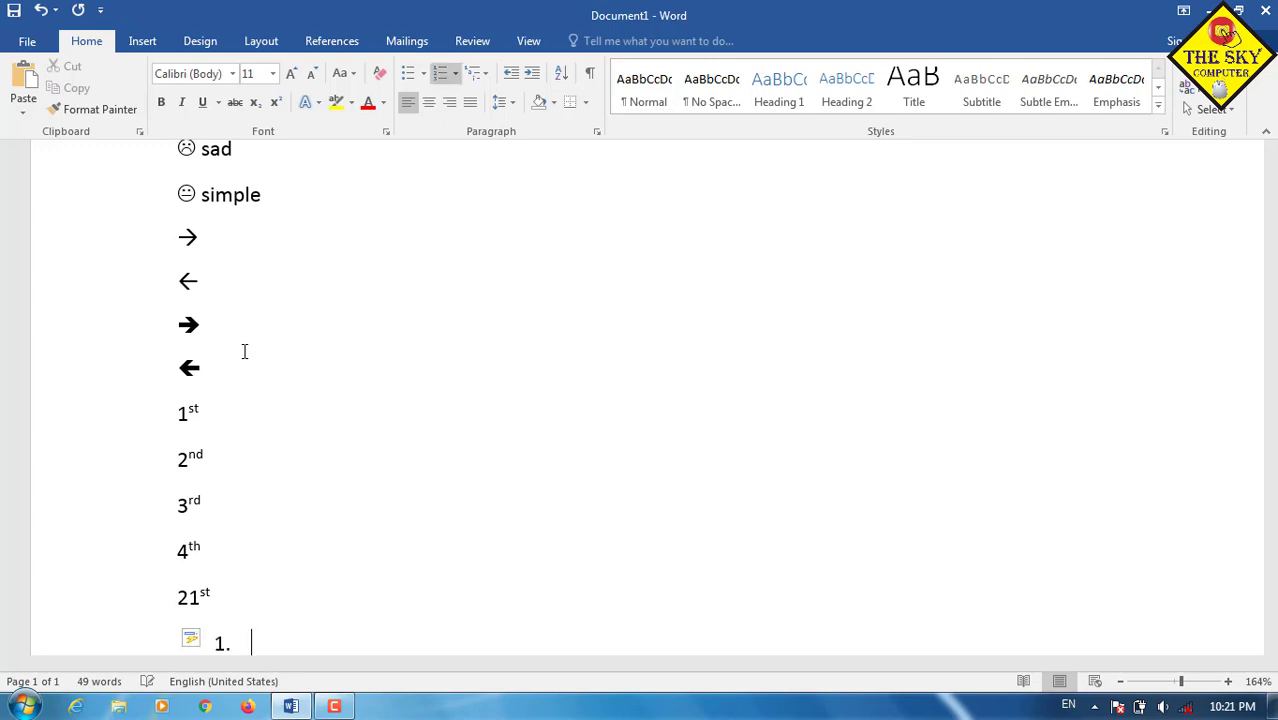
pyautogui.press('Return')
pyautogui.press('Return')
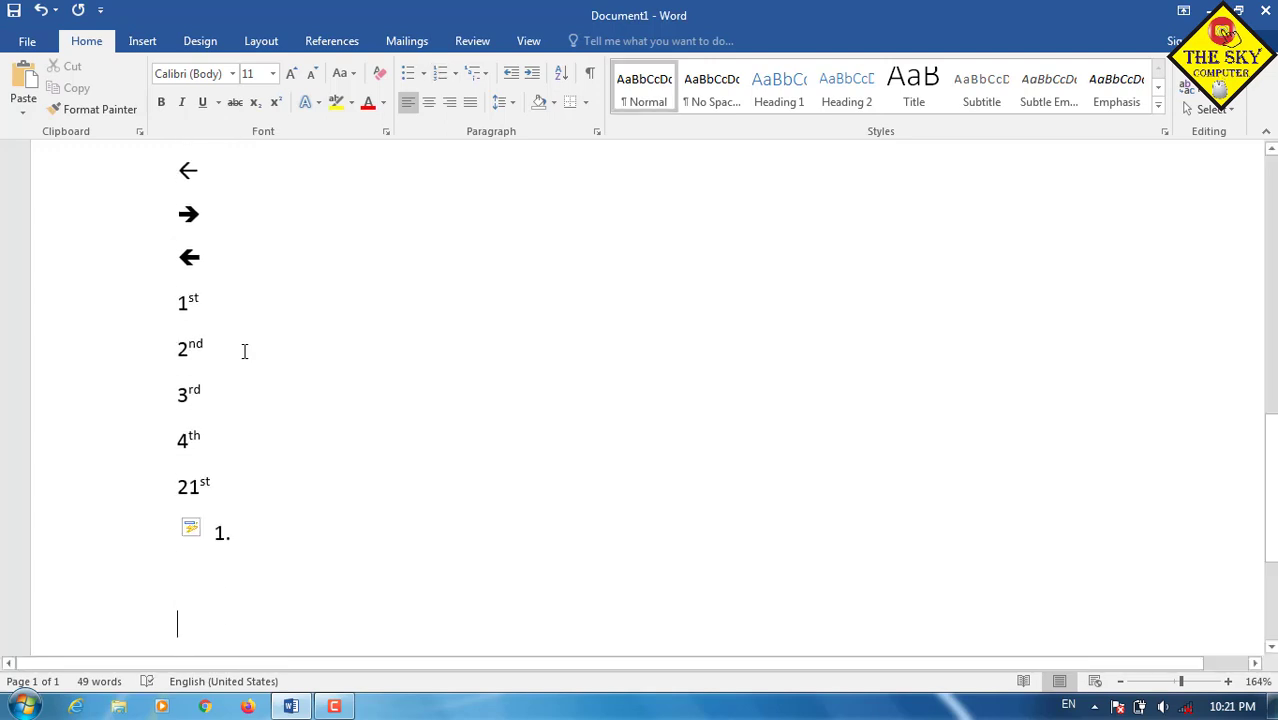
pyautogui.press('BackSpace')
pyautogui.press('BackSpace')
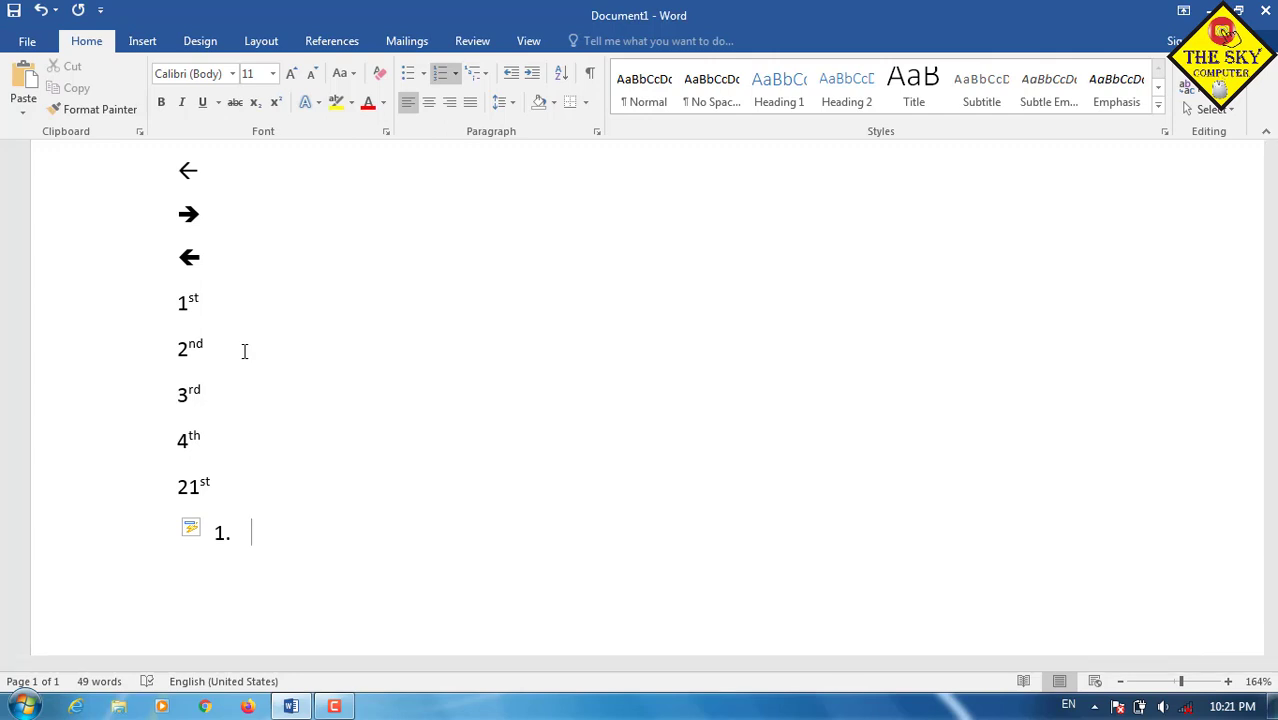
pyautogui.write('sa')
pyautogui.write('d')
pyautogui.press('Return')
pyautogui.write('happ')
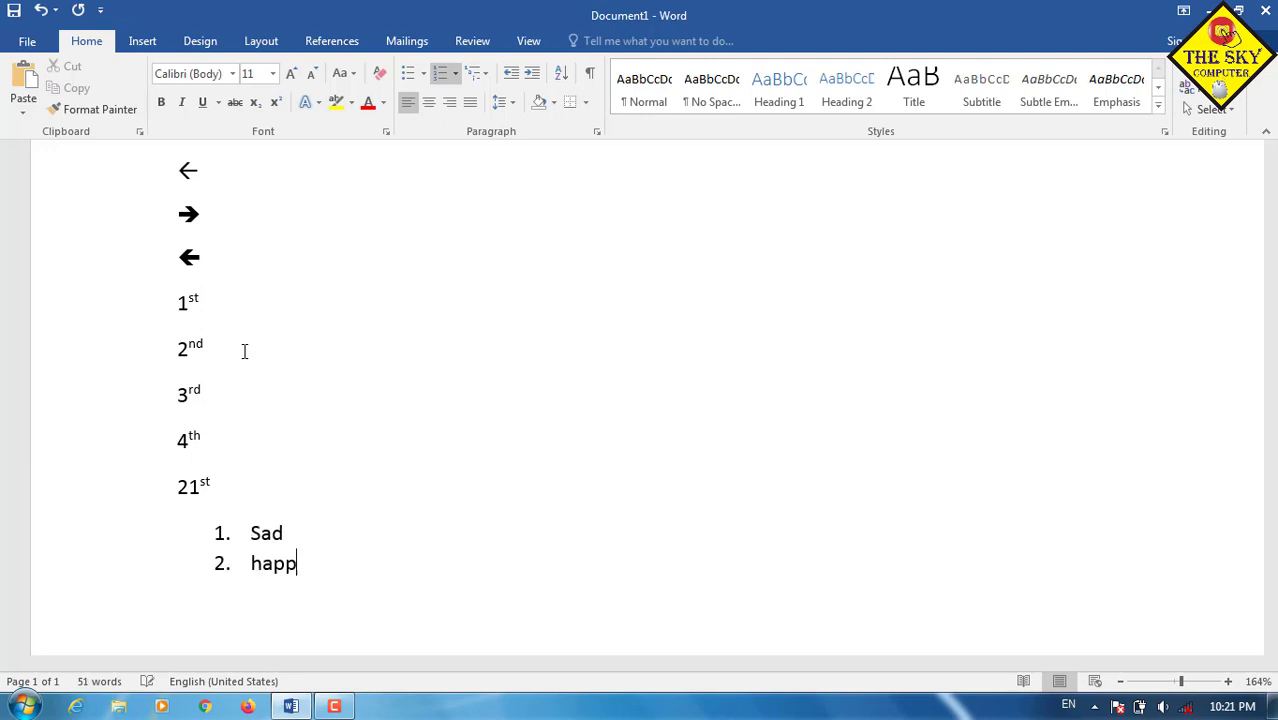
pyautogui.write('y')
pyautogui.press('Return')
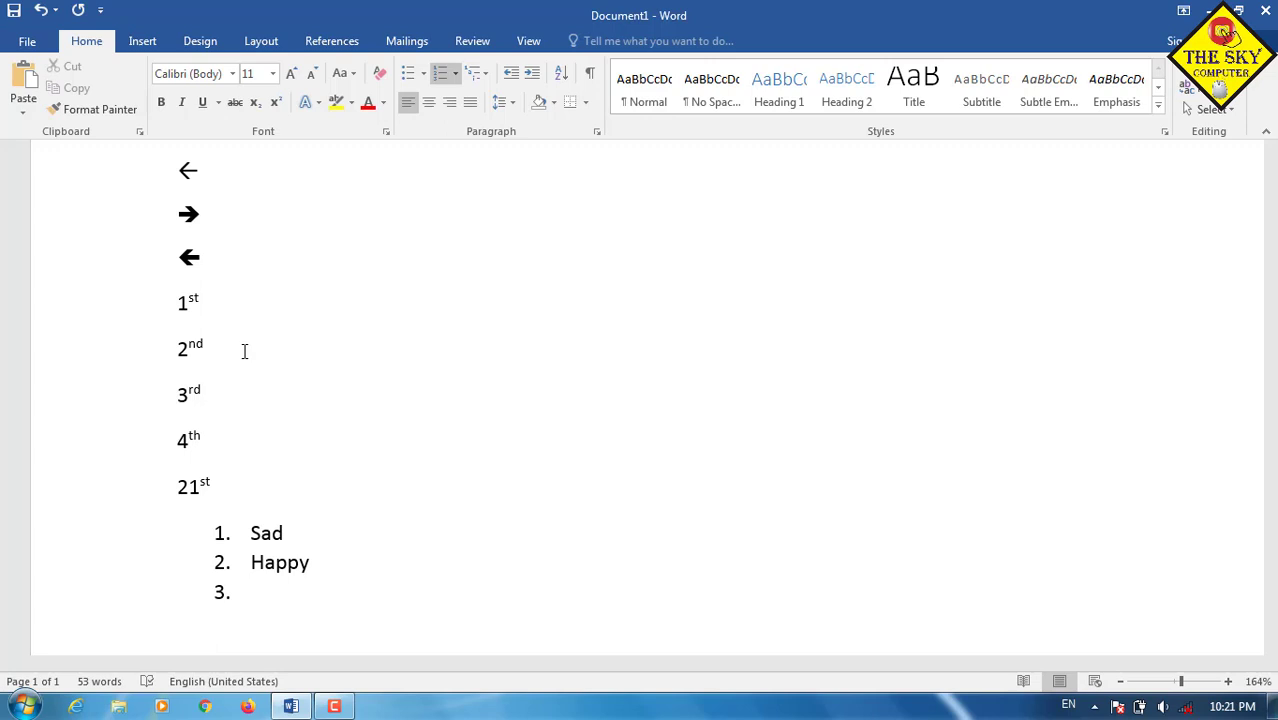
pyautogui.press('Return')
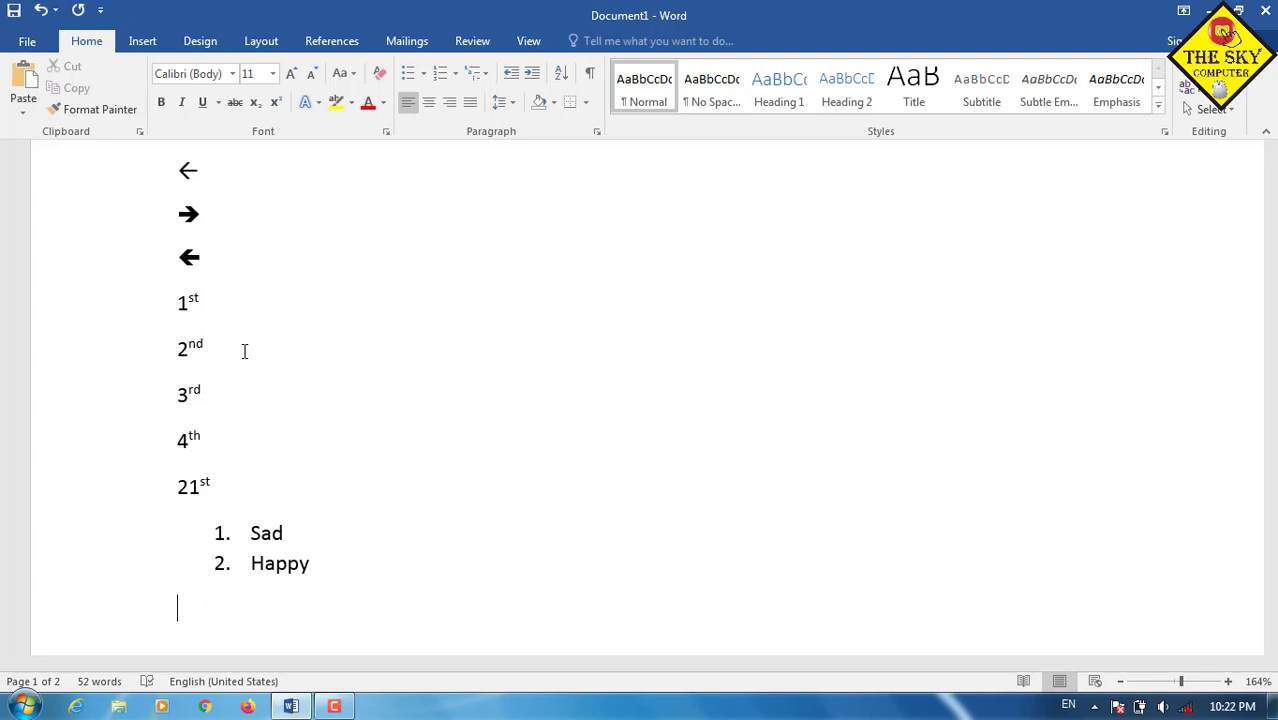
# Start an arrowhead bullet list with two filler items, then end it.
pyautogui.write('>')
pyautogui.press('space')
pyautogui.write('h')
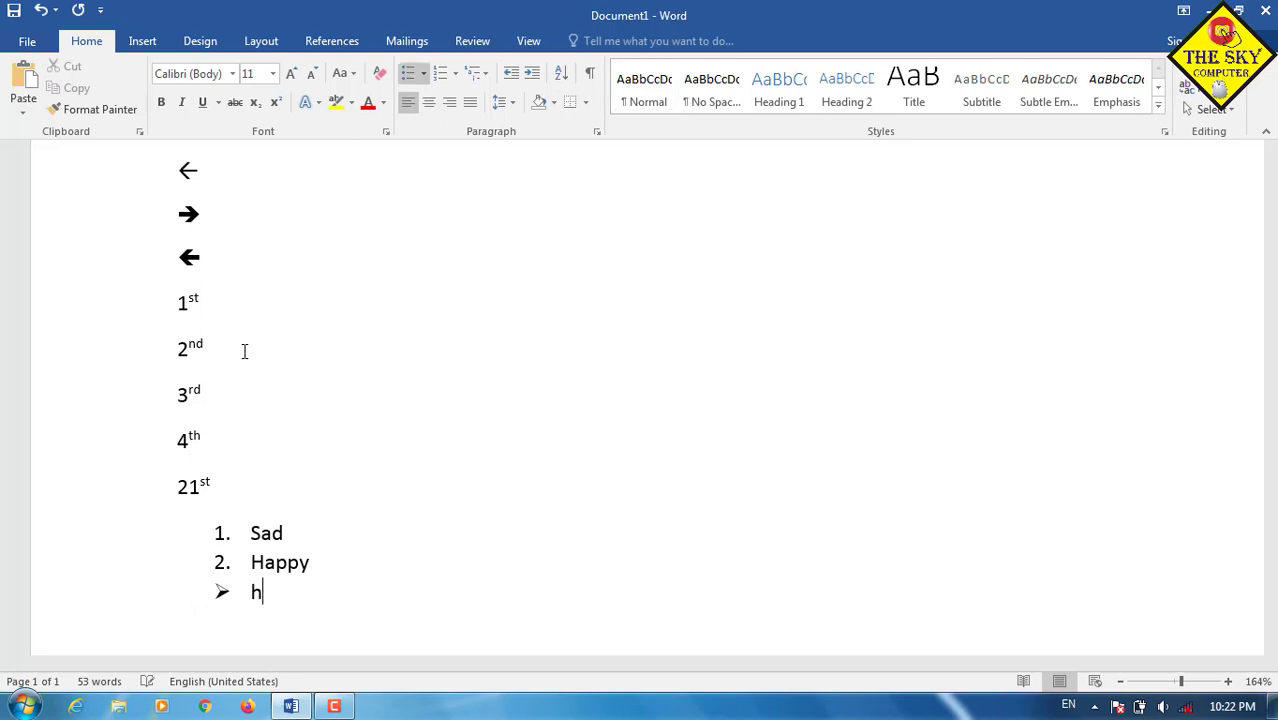
pyautogui.write('i')
pyautogui.press('BackSpace')
pyautogui.press('BackSpace')
pyautogui.write('fjghgjkfg')
pyautogui.press('Return')
pyautogui.write('fhj')
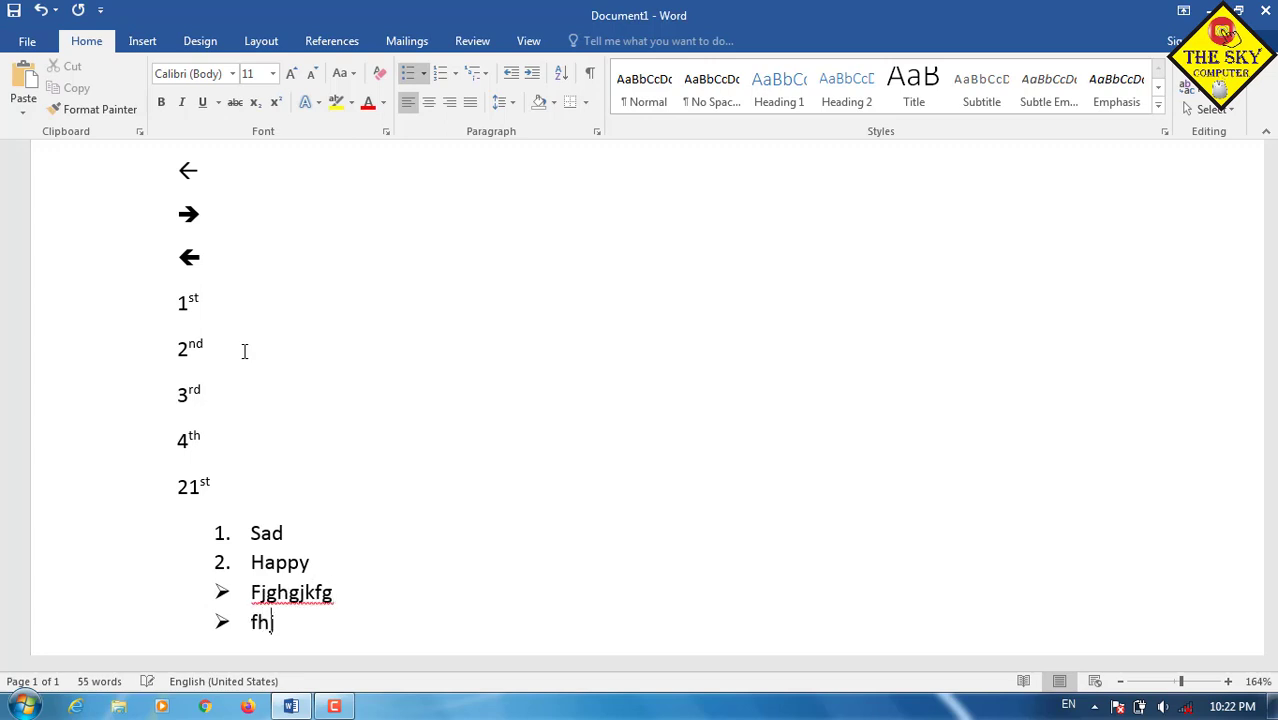
pyautogui.write('ghgj')
pyautogui.press('Return')
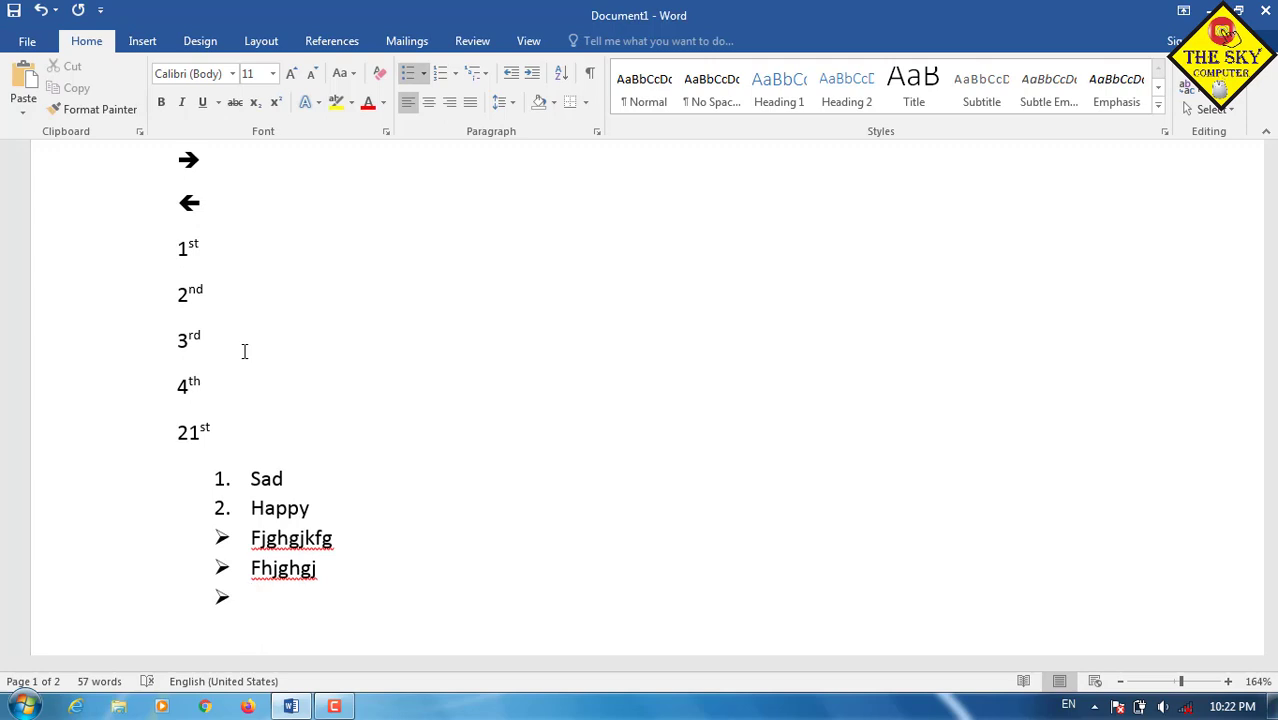
pyautogui.press('Return')
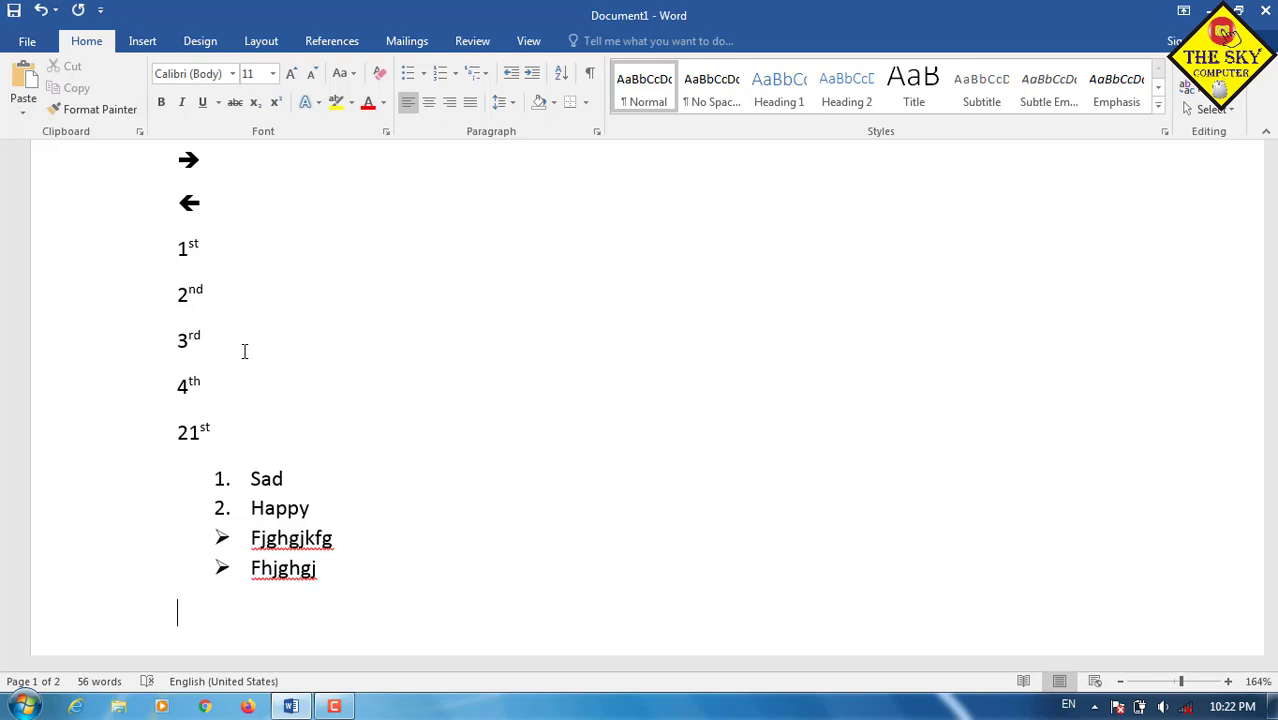
# Create a hollow-arrow bullet list with items Gfgdf, Hgf and Vfg.
pyautogui.write('==')
pyautogui.write('>')
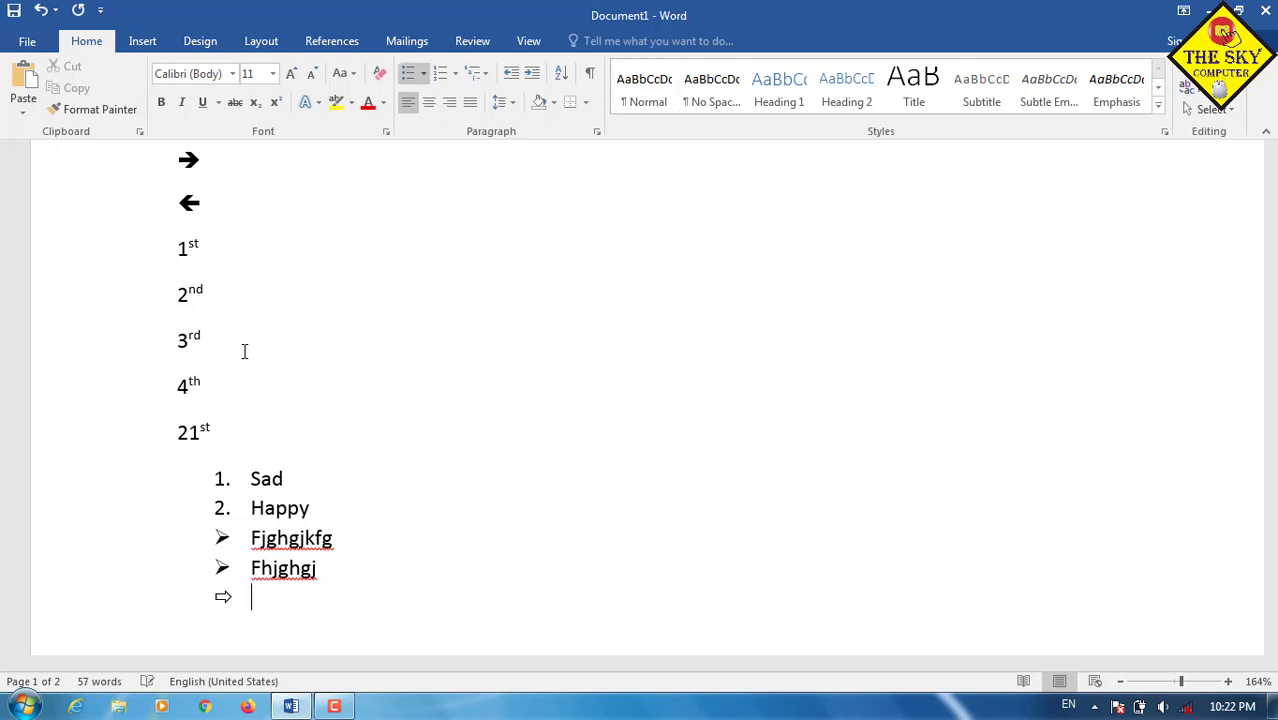
pyautogui.write(' gfgdf')
pyautogui.press('Return')
pyautogui.write('hg')
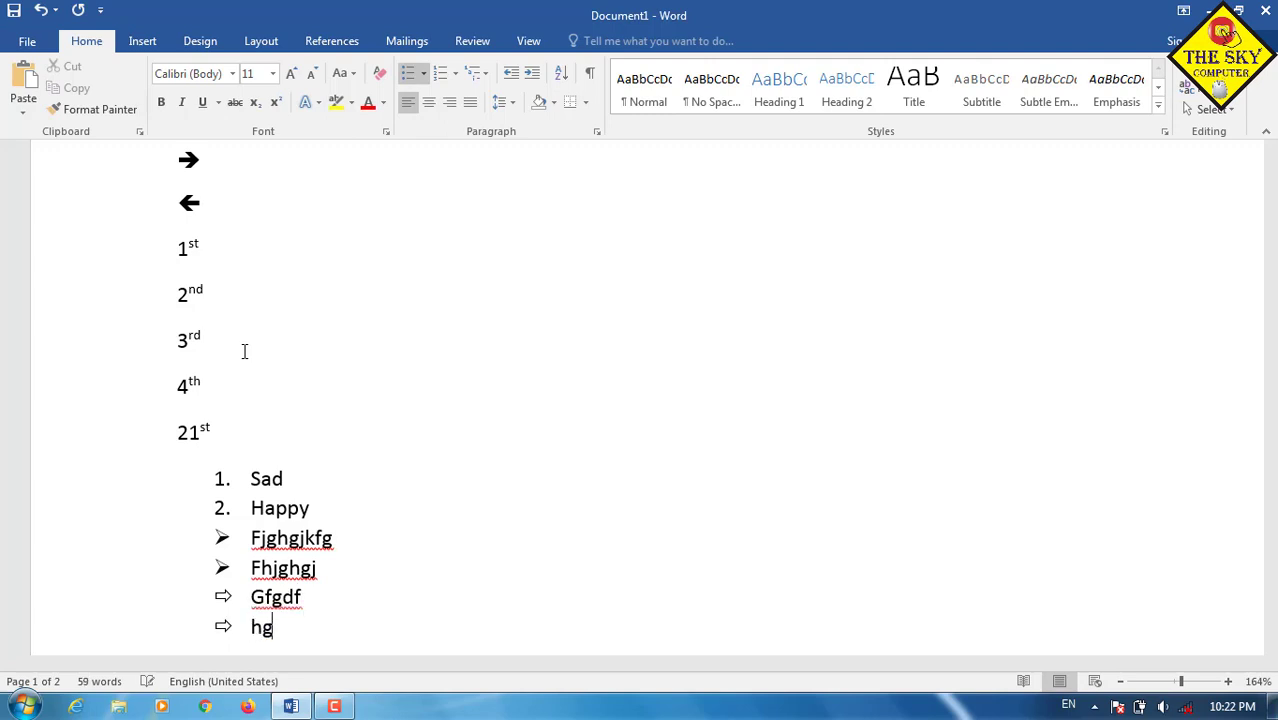
pyautogui.write('f')
pyautogui.press('Return')
pyautogui.write('vfg')
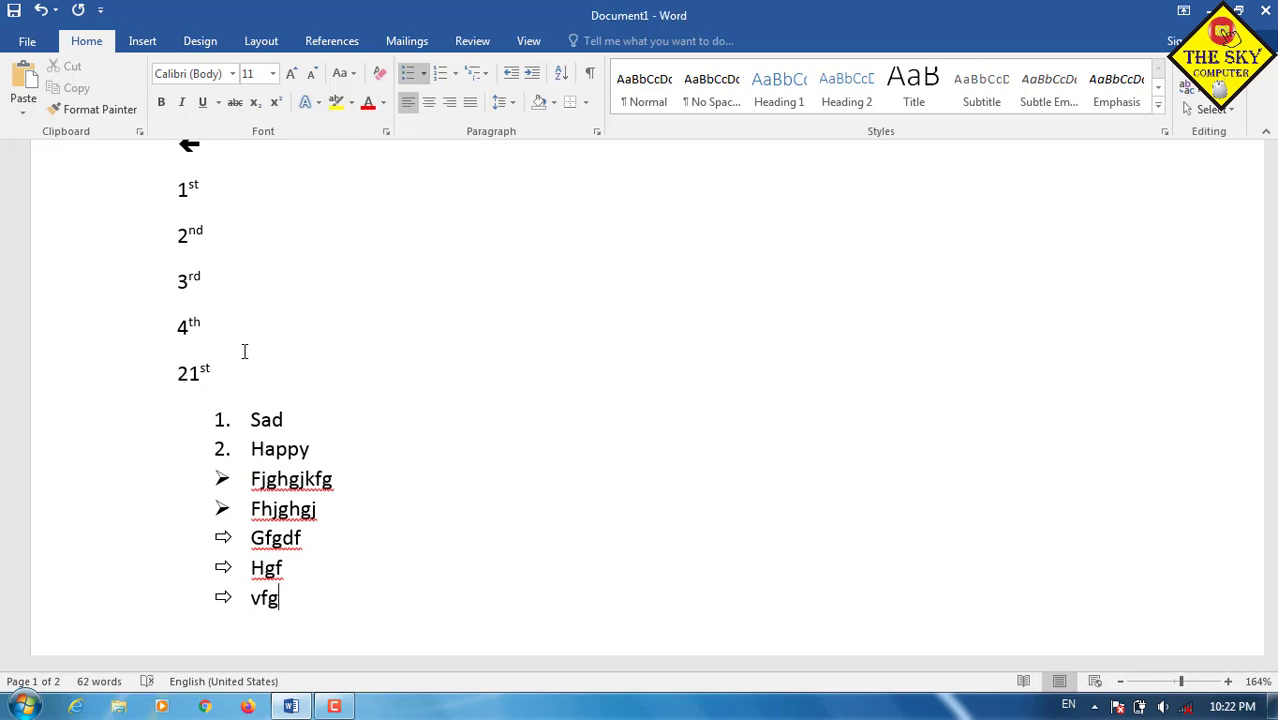
pyautogui.press('Return')
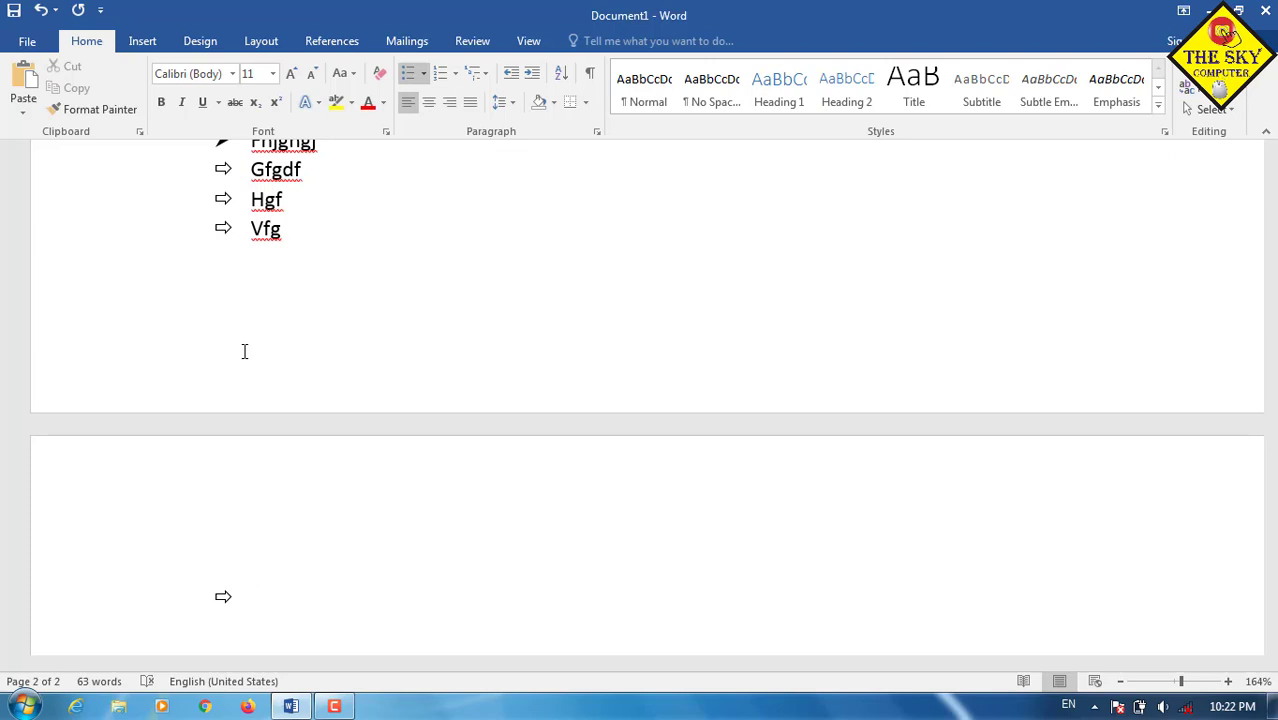
# End the bullet list and insert the Tulips photo from Sample Pictures.
pyautogui.press('Return')
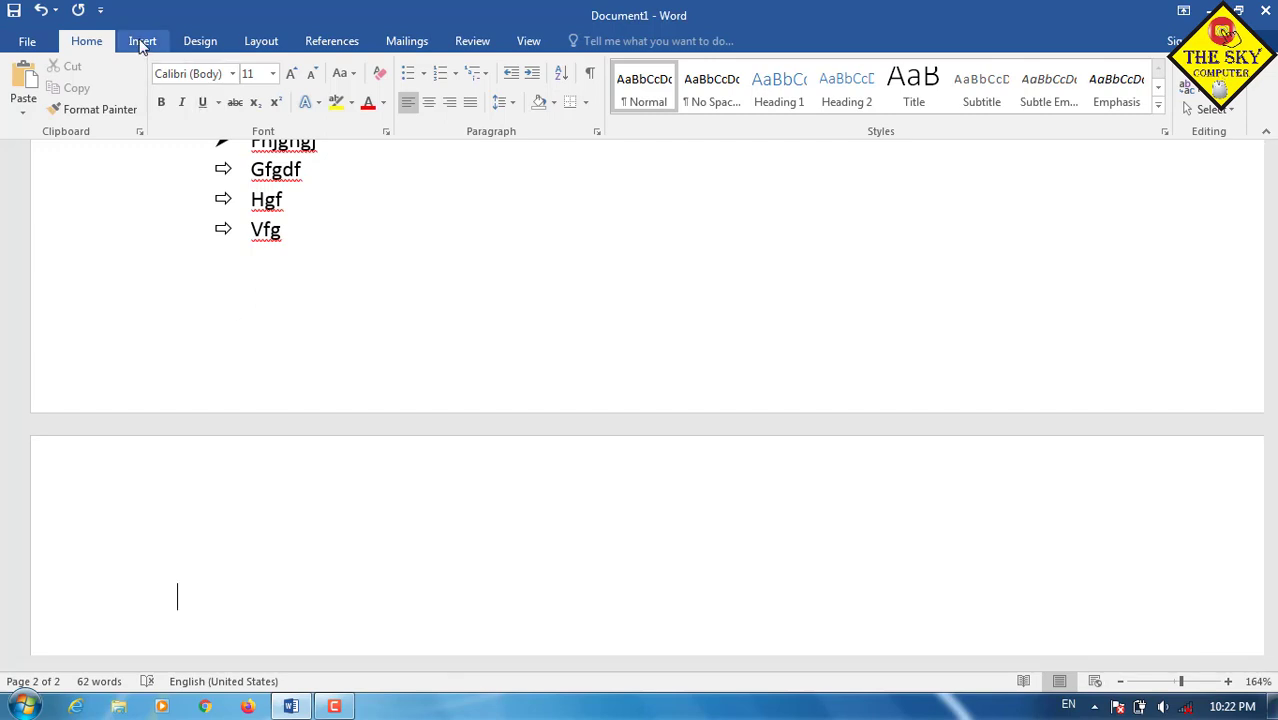
pyautogui.click(140, 41)
pyautogui.click(205, 85)
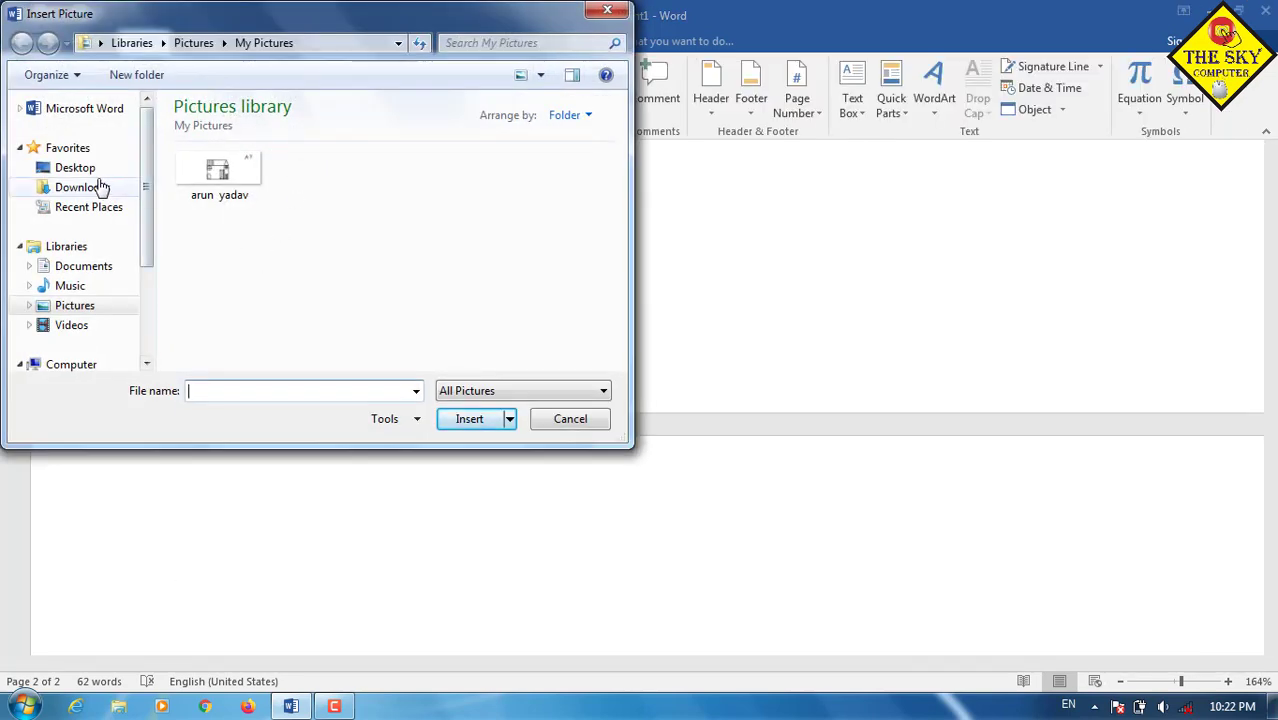
pyautogui.click(84, 307)
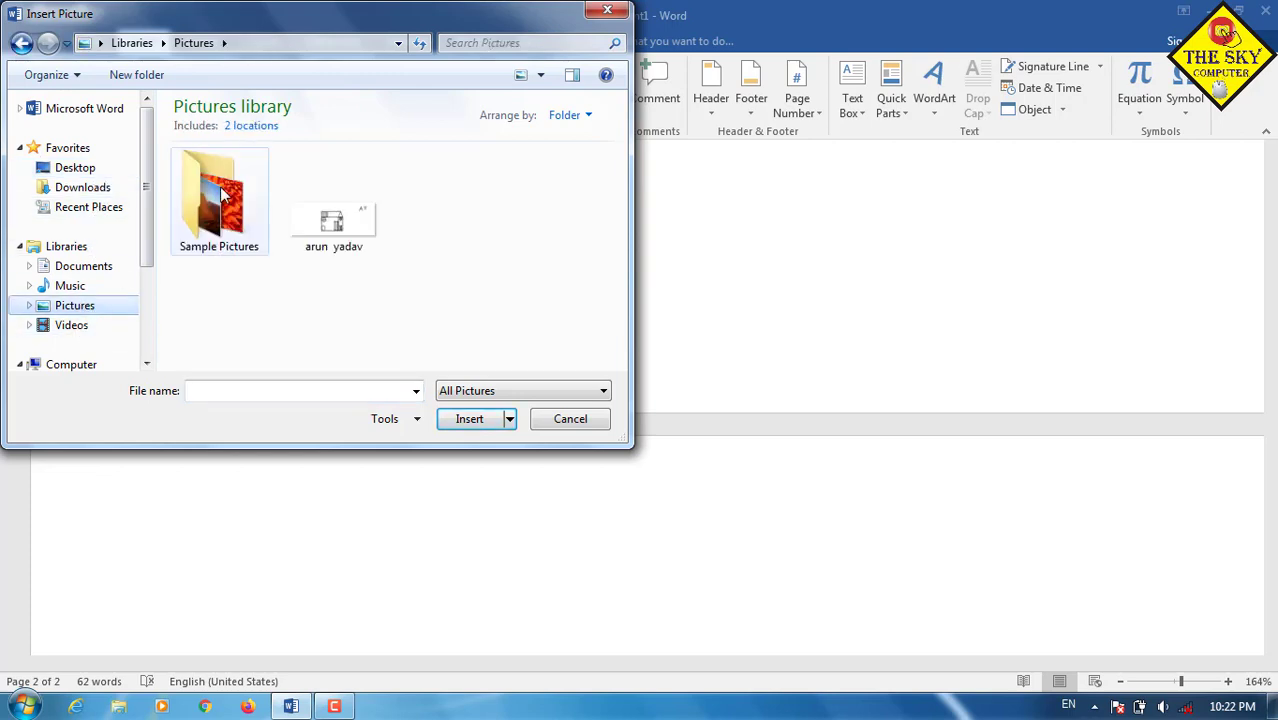
pyautogui.doubleClick(215, 200)
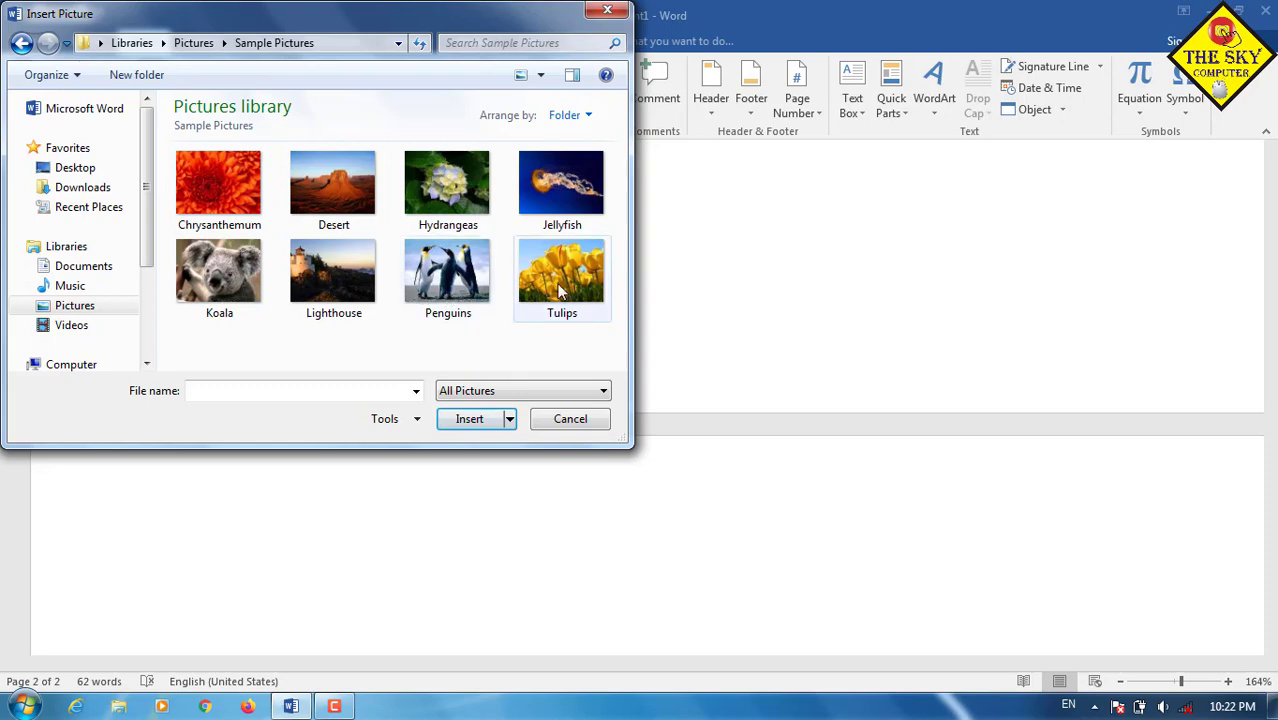
pyautogui.doubleClick(561, 285)
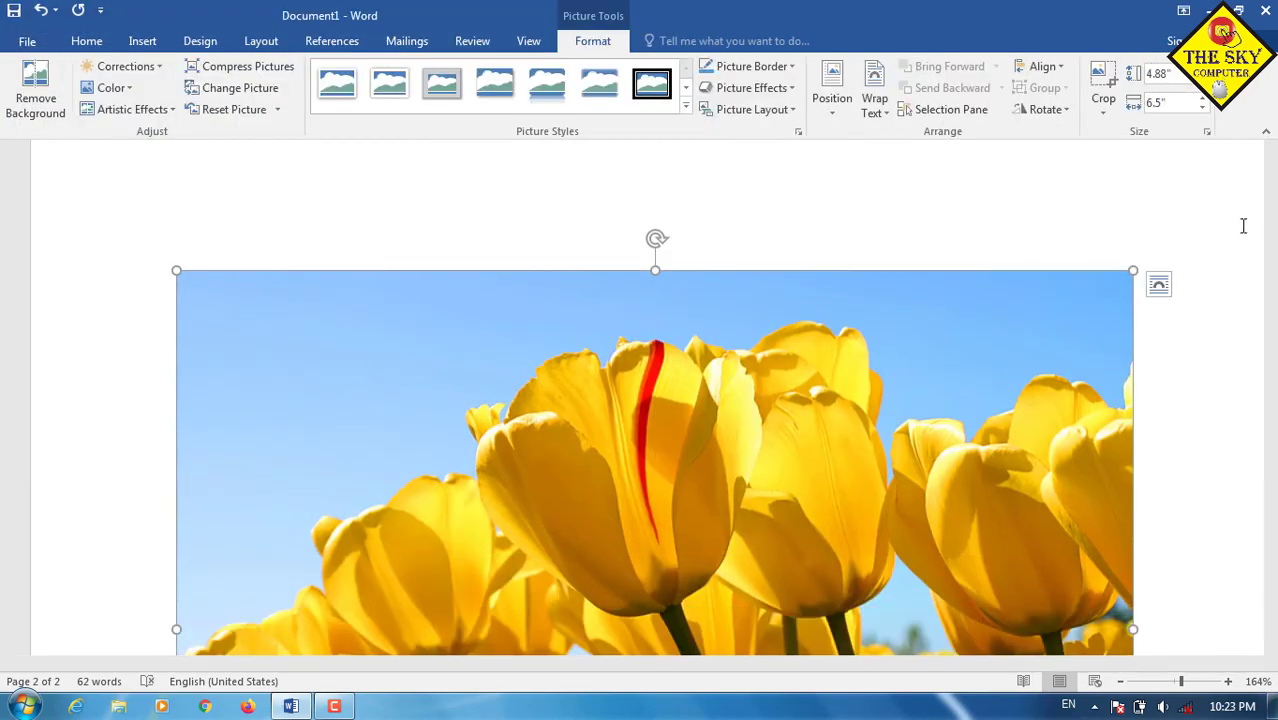
# Shrink the tulip photo to a tiny 0.22" by 0.29" thumbnail and nudge it into place.
pyautogui.moveTo(1270, 440)
pyautogui.mouseDown()
pyautogui.moveTo(1270, 452)
pyautogui.moveTo(1270, 440)
pyautogui.mouseUp()
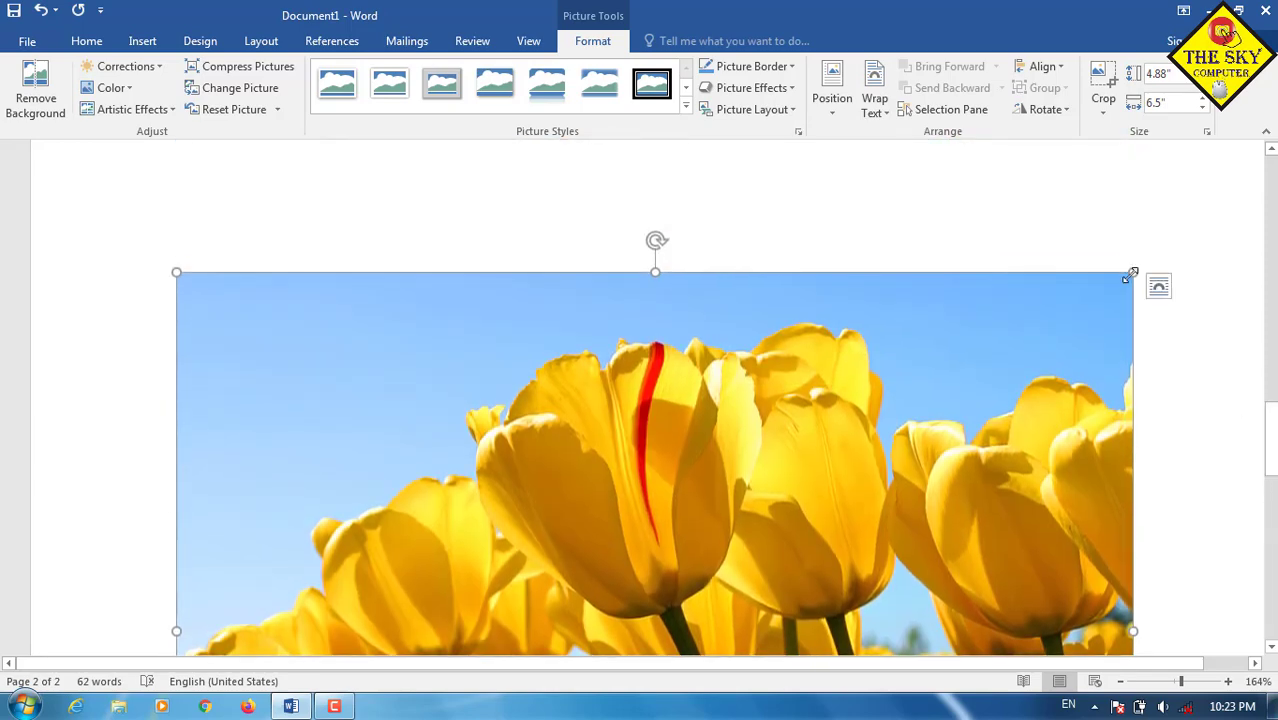
pyautogui.moveTo(1130, 275)
pyautogui.mouseDown()
pyautogui.moveTo(106, 399)
pyautogui.moveTo(187, 423)
pyautogui.moveTo(191, 294)
pyautogui.mouseUp()
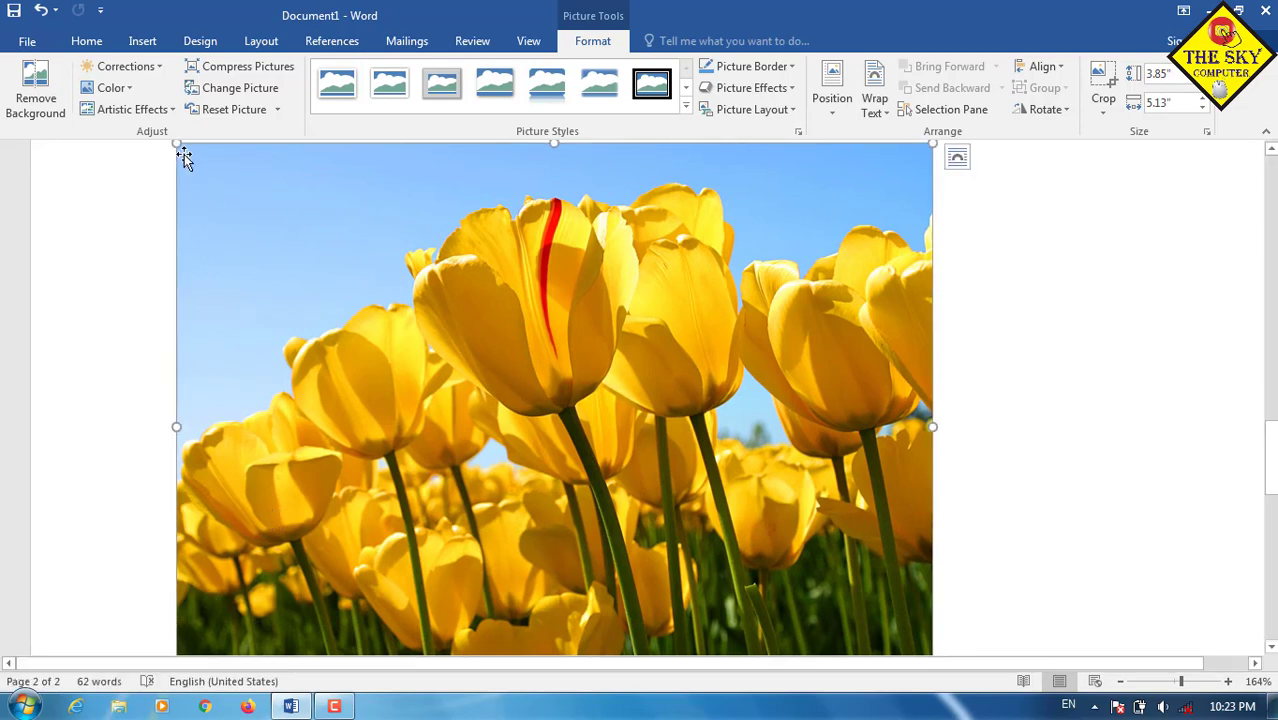
pyautogui.moveTo(176, 144)
pyautogui.mouseDown()
pyautogui.moveTo(583, 537)
pyautogui.moveTo(896, 647)
pyautogui.moveTo(906, 662)
pyautogui.mouseUp()
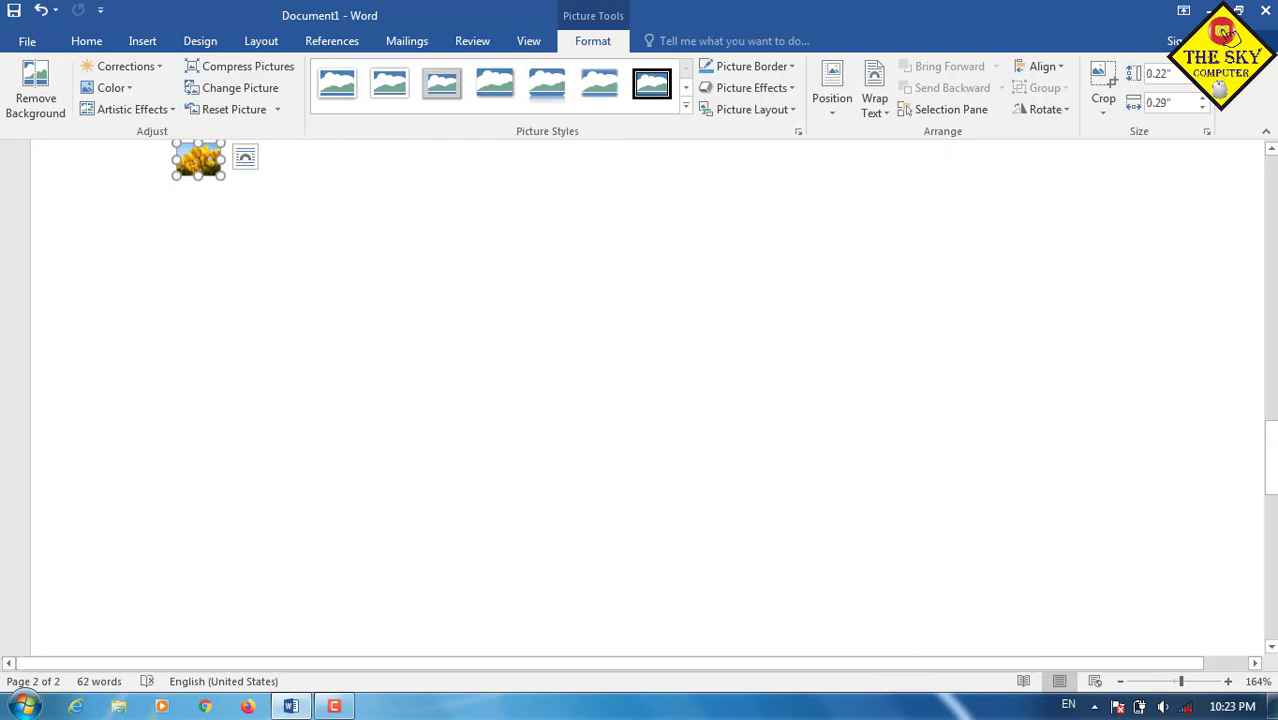
pyautogui.moveTo(1270, 470); pyautogui.dragTo(1270, 448)
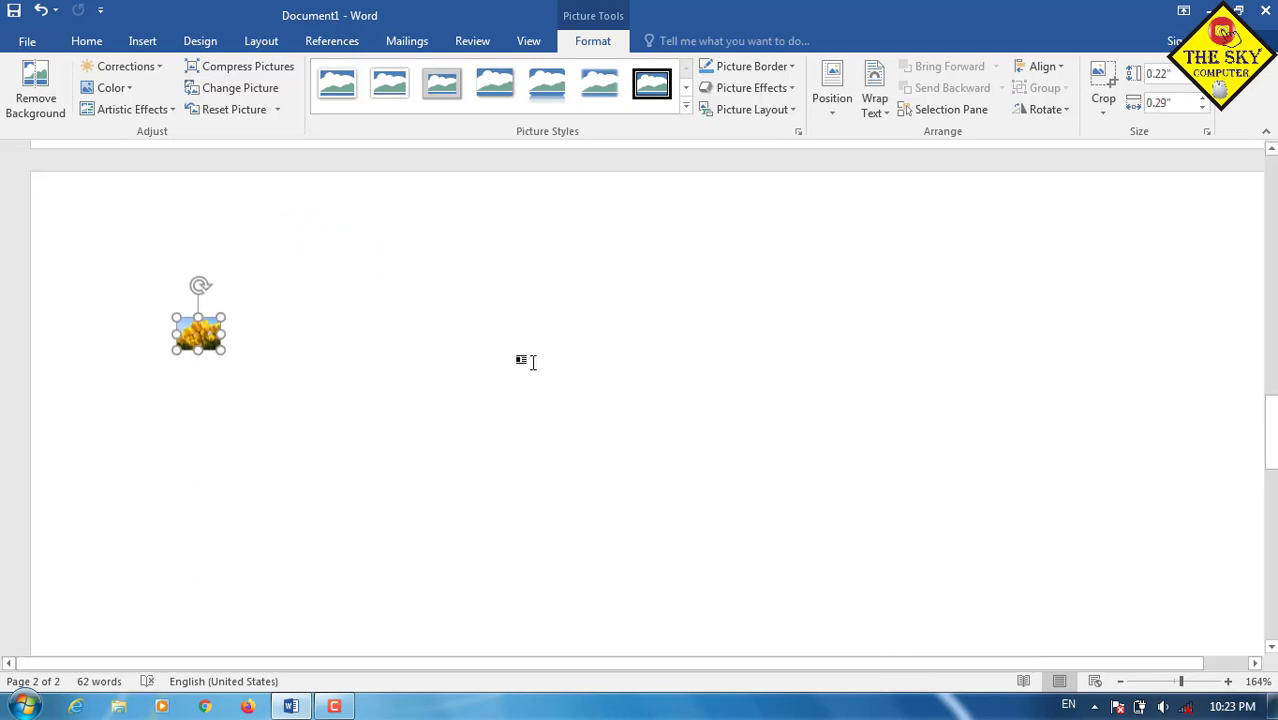
pyautogui.moveTo(224, 349); pyautogui.dragTo(212, 348)
# Use the tulip thumbnail as a picture bullet for Fgdhfg, fjhgvf, vhfhgjf, jhfhgjvjfhgj and bkfbgf.
pyautogui.click(242, 372)
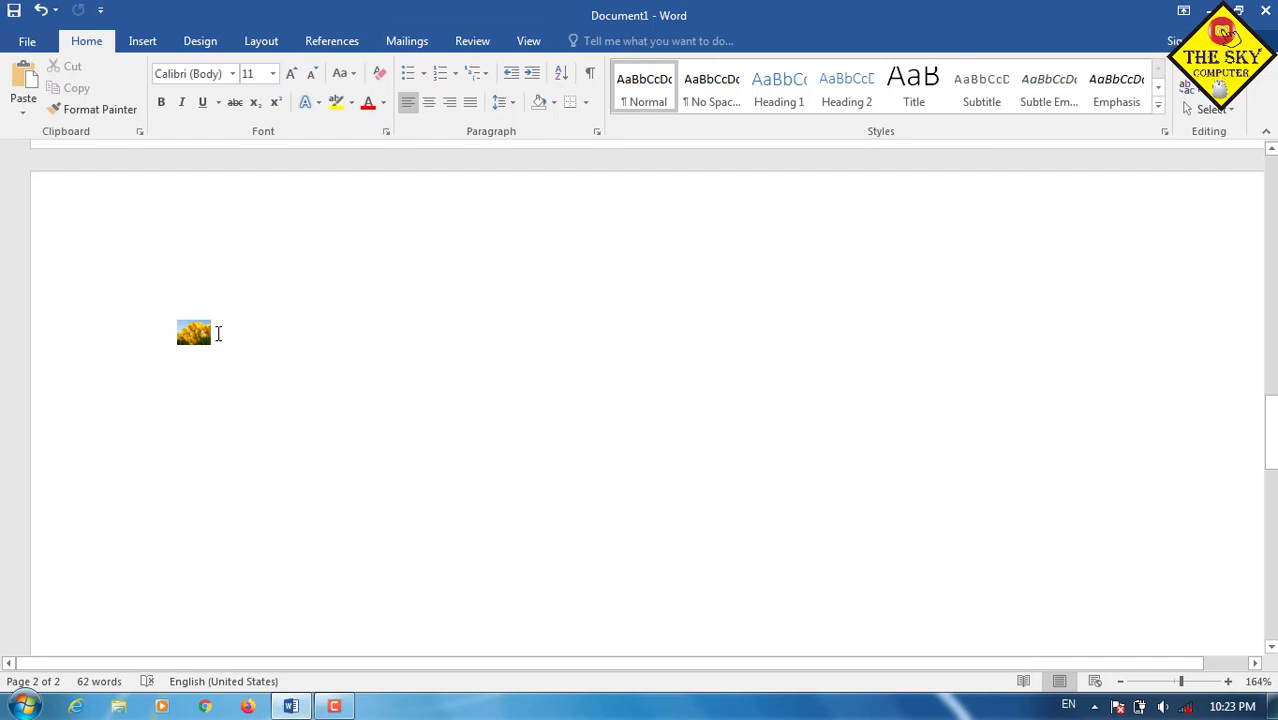
pyautogui.click(198, 334)
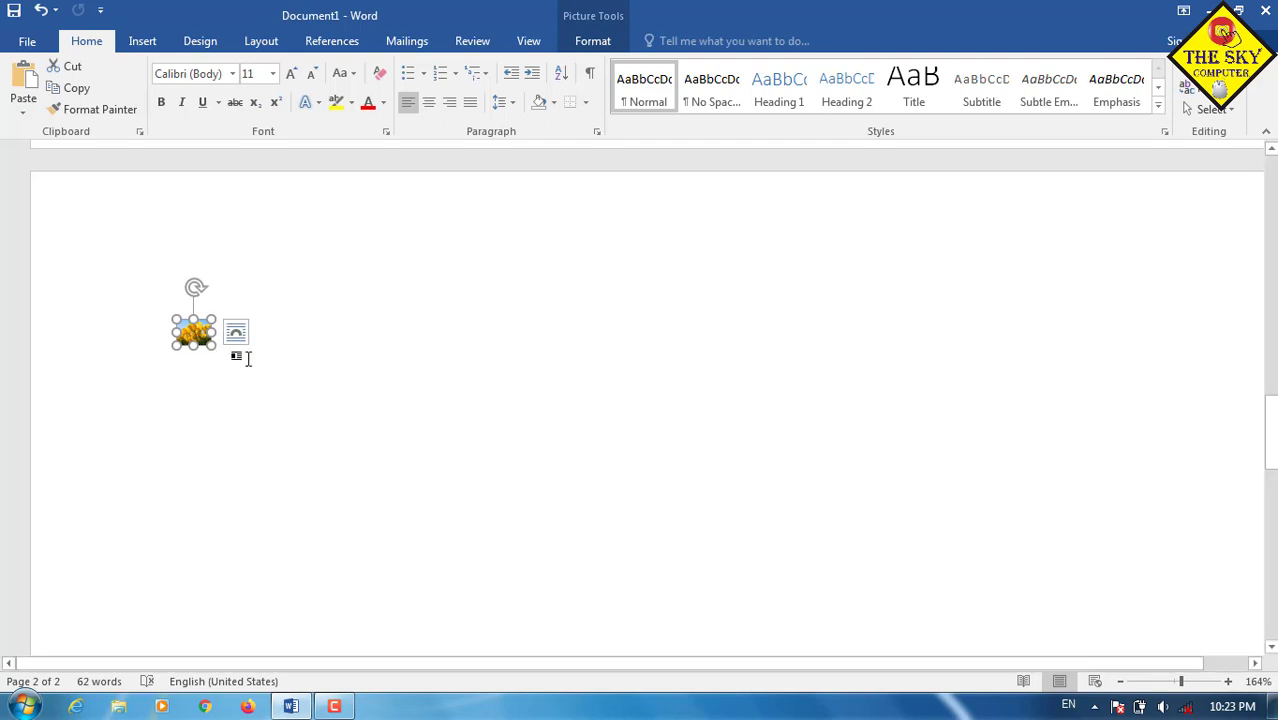
pyautogui.click(224, 344)
pyautogui.press('Return')
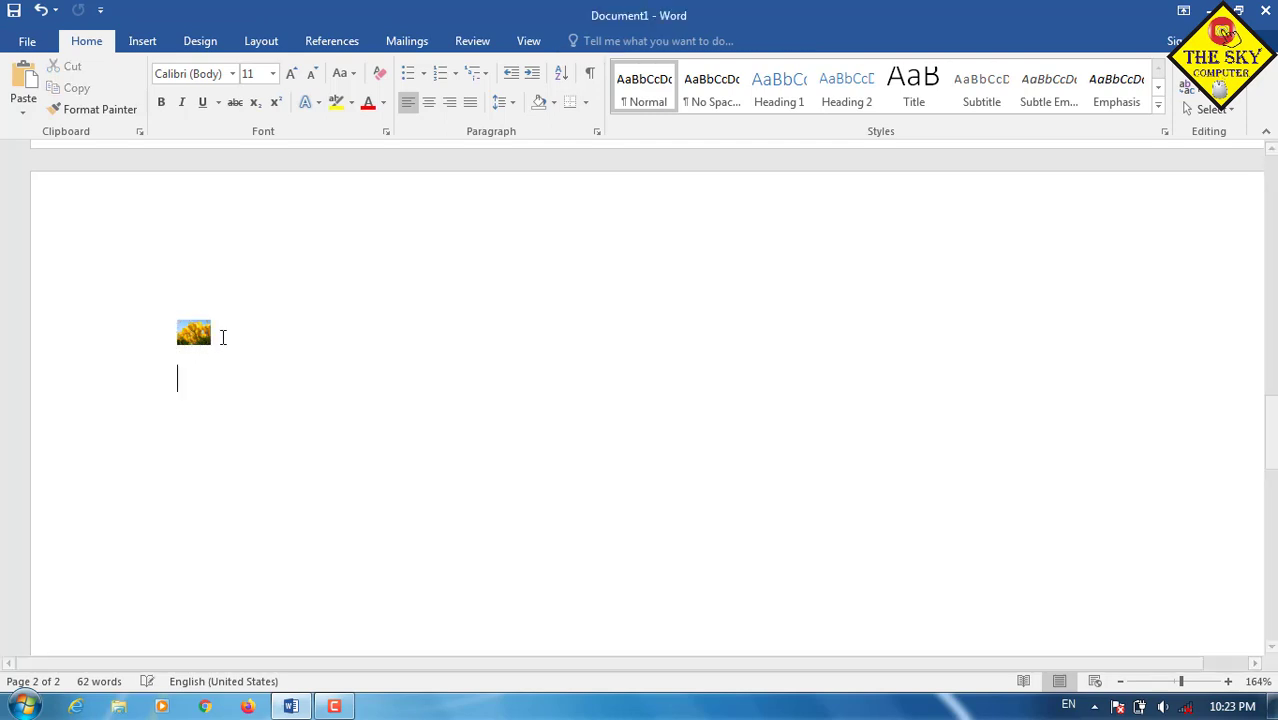
pyautogui.write('fgdhfg')
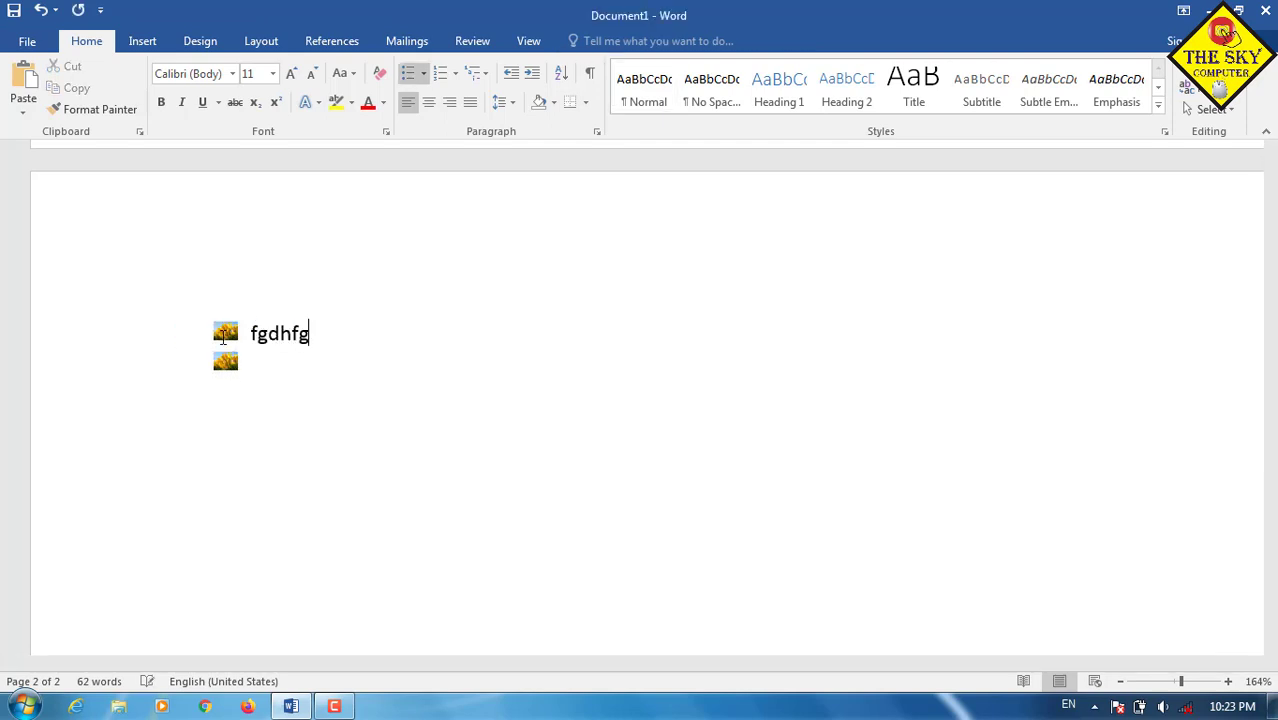
pyautogui.press('Return')
pyautogui.write('fjhgvf ')
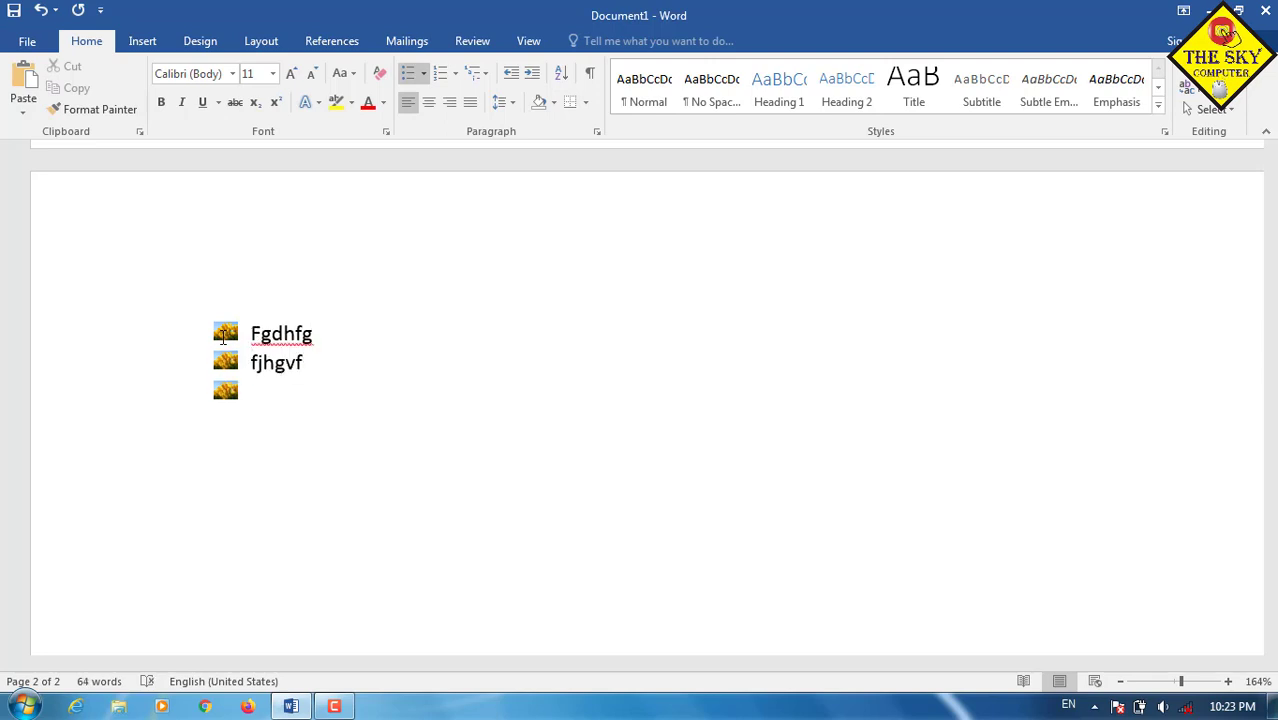
pyautogui.write('vhfhgjf')
pyautogui.press('Return')
pyautogui.write('jhfhgj')
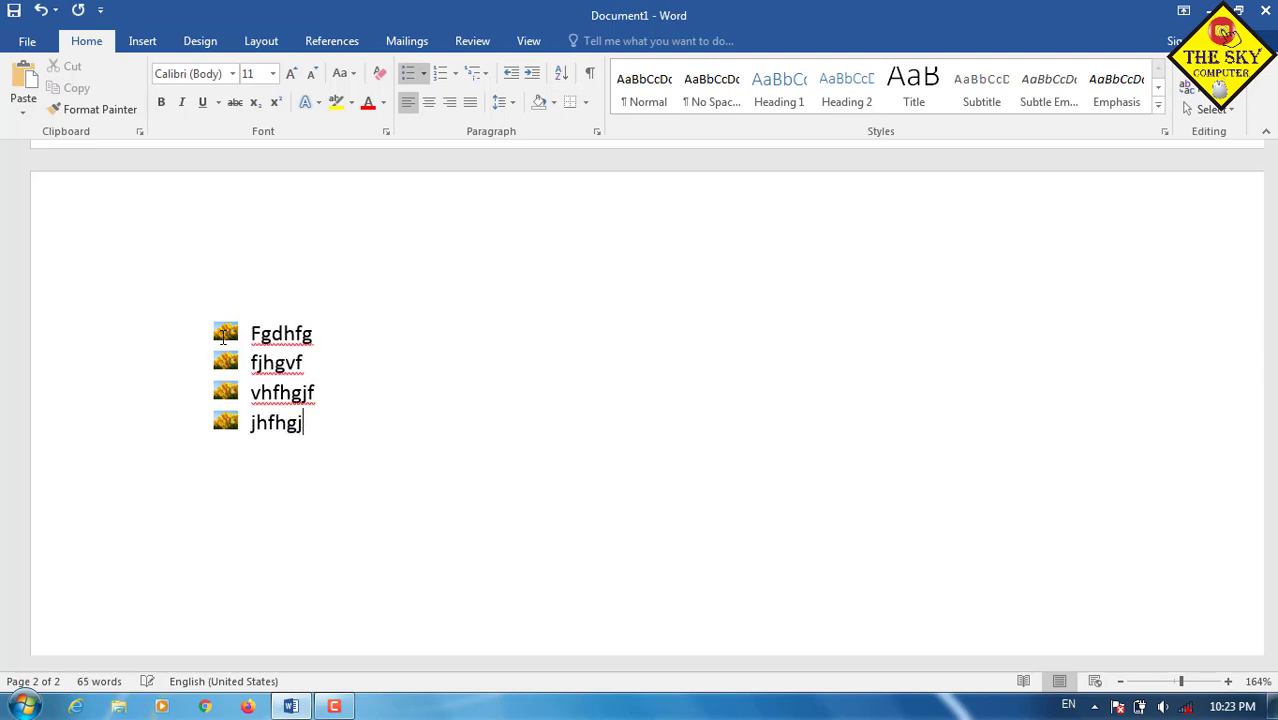
pyautogui.write('vjfhgj')
pyautogui.press('Return')
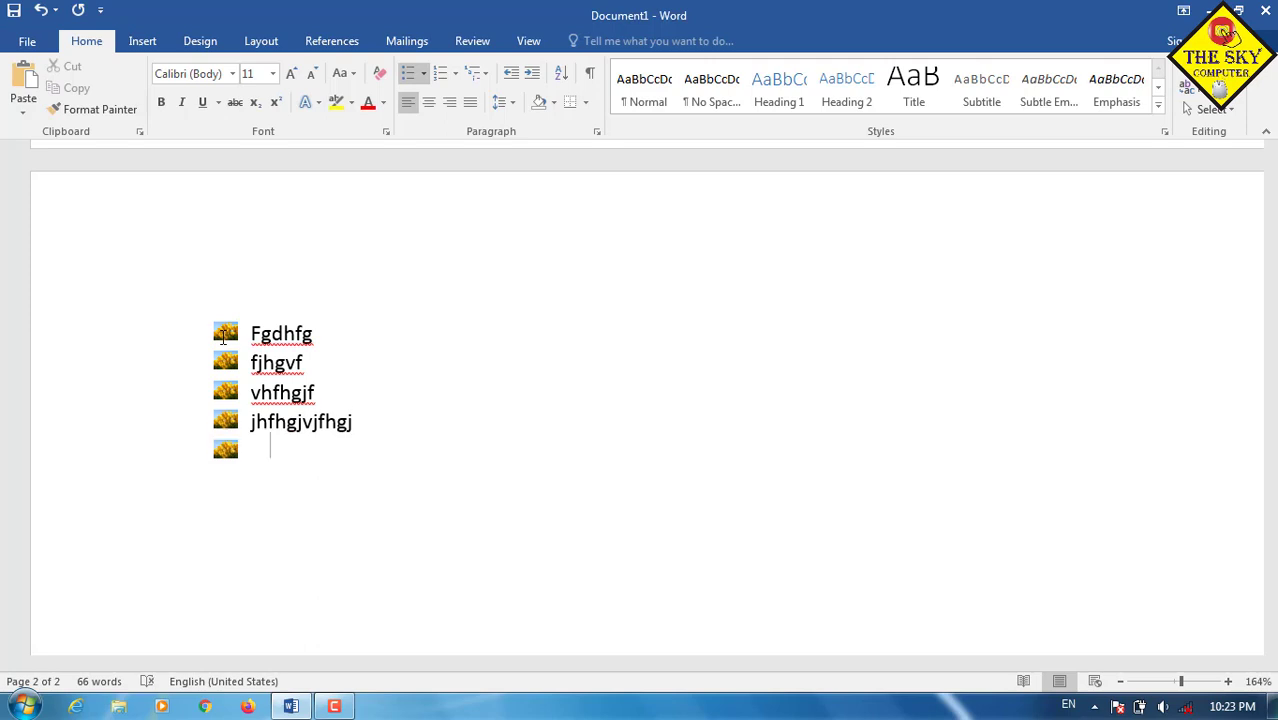
pyautogui.write('bkfbgf')
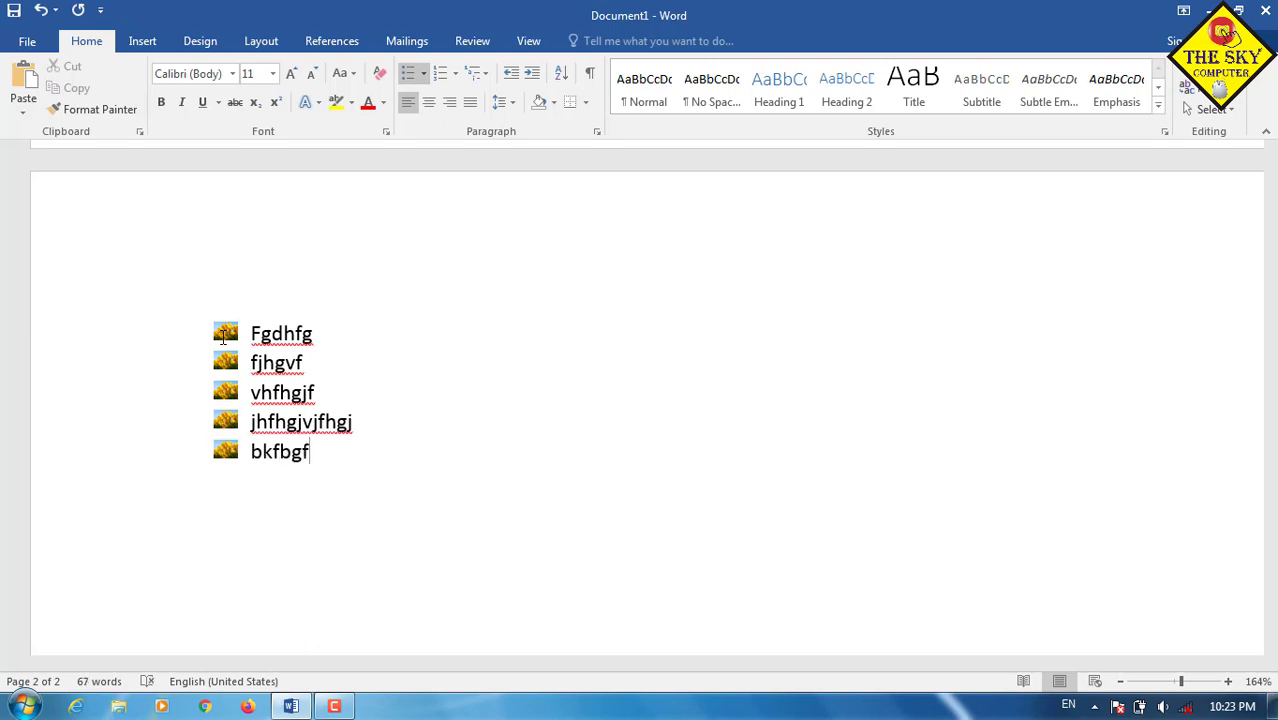